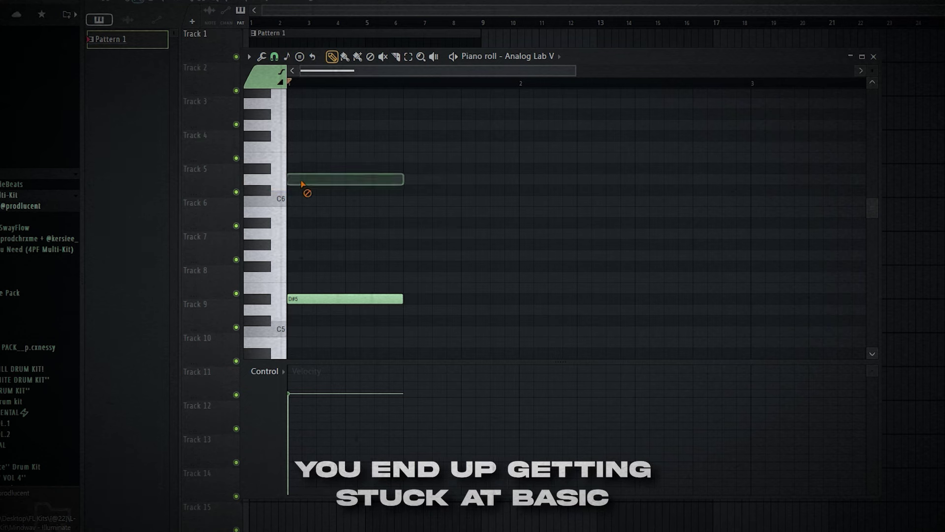
# Add a D#6 note on beat 2 and an A#5 note on beat 3 of bar 1 in the Analog Lab V piano roll.
pyautogui.press('space')
pyautogui.click(347, 169)
pyautogui.press('space')
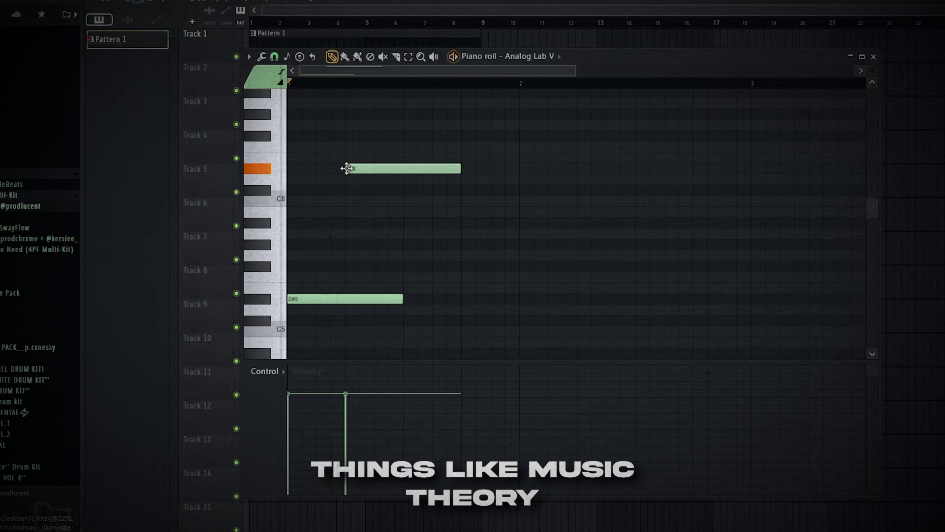
pyautogui.press('space')
pyautogui.scroll(-2, 394, 197)
pyautogui.press('space')
pyautogui.click(352, 225)
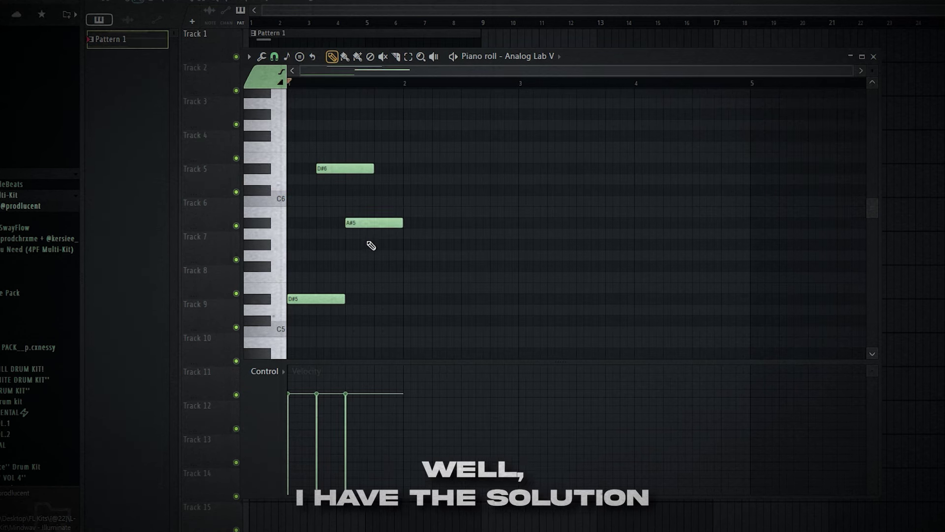
# Play back the melody and continue it with a B5 note at the start of bar 2 and an A#5 note one beat after it.
pyautogui.press('space')
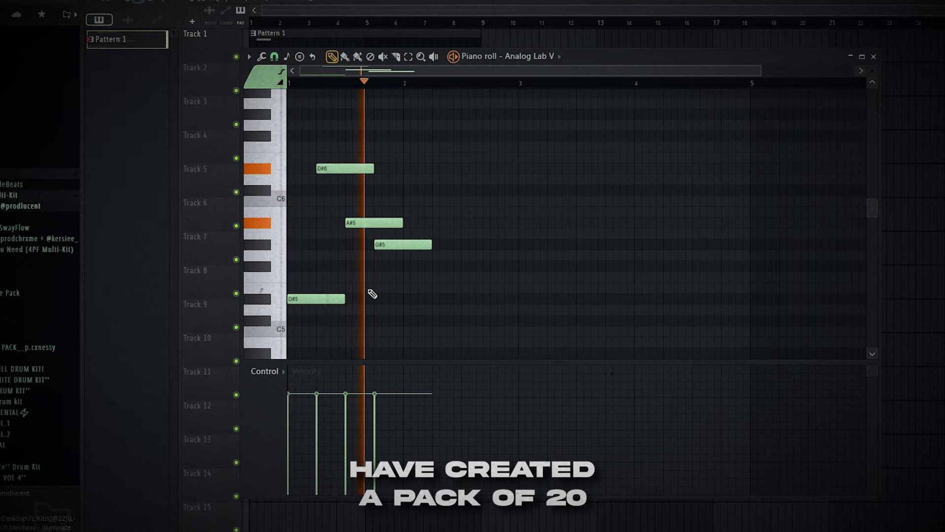
pyautogui.click(413, 213)
pyautogui.click(438, 223)
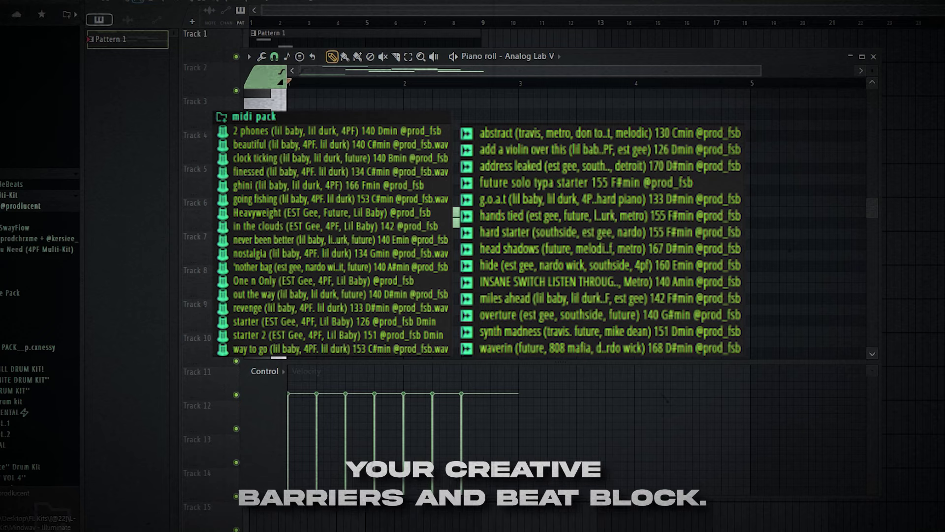
# Copy the two-bar melody to start again at bar 3 and clear the selection.
pyautogui.moveTo(329, 299)
pyautogui.mouseDown()
pyautogui.moveTo(640, 296)
pyautogui.moveTo(560, 302)
pyautogui.mouseUp()
pyautogui.keyDown('ctrl'); pyautogui.click(594, 334); pyautogui.keyUp('ctrl')
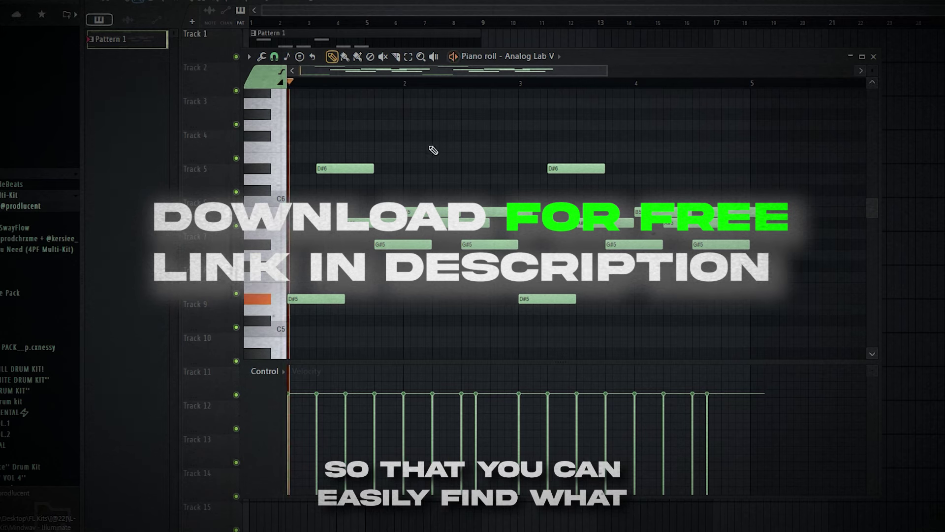
# Lengthen the low D#5 notes, stretching the second one to the end of bar 4.
pyautogui.moveTo(788, 131); pyautogui.dragTo(270, 344)
pyautogui.keyDown('ctrl'); pyautogui.click(544, 293); pyautogui.keyUp('ctrl')
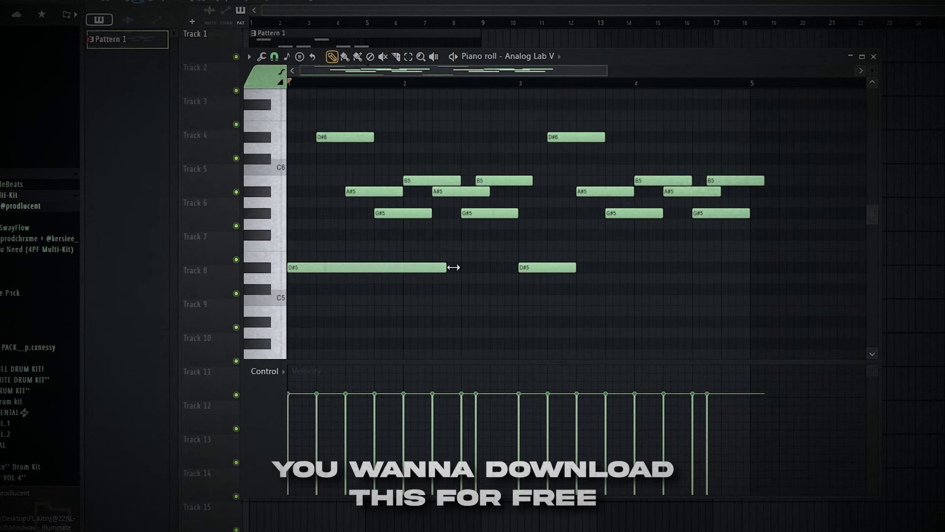
pyautogui.moveTo(575, 267); pyautogui.dragTo(750, 267)
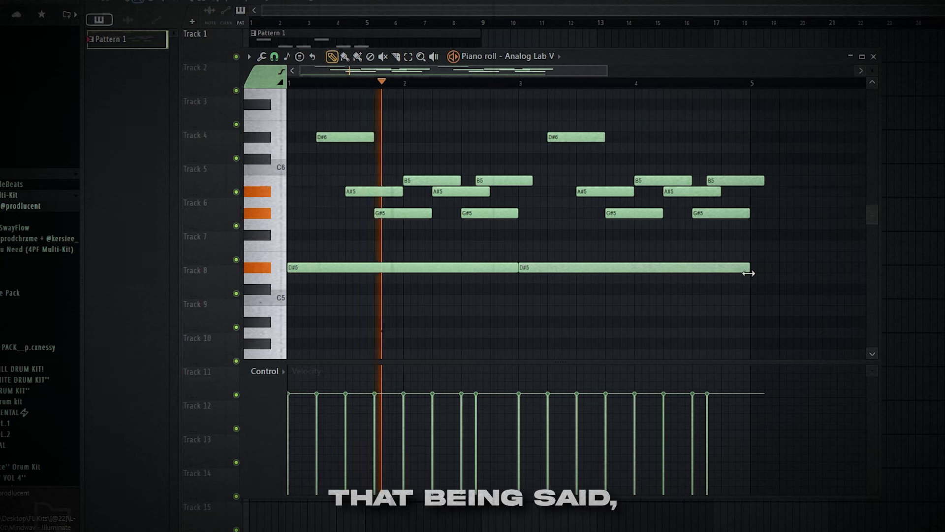
pyautogui.moveTo(612, 120); pyautogui.dragTo(310, 157)
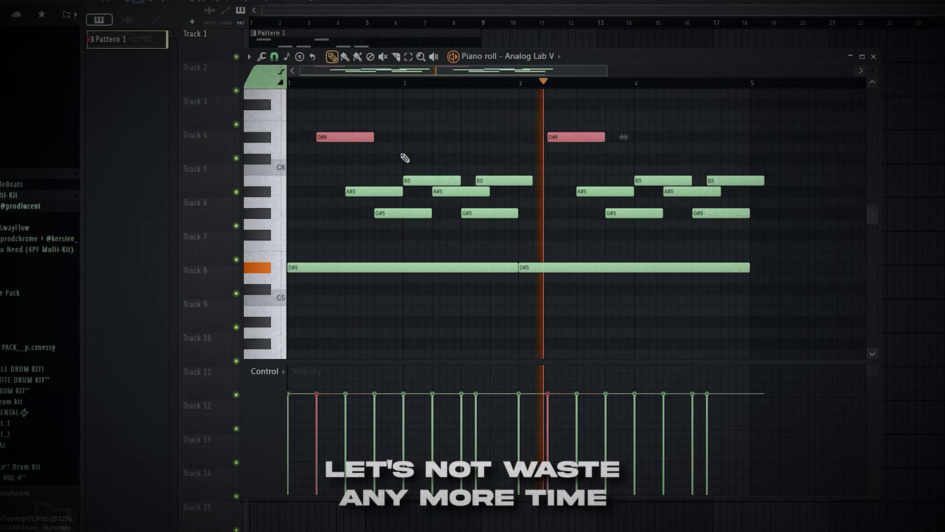
pyautogui.keyDown('ctrl'); pyautogui.click(469, 148); pyautogui.keyUp('ctrl')
pyautogui.moveTo(640, 113); pyautogui.dragTo(329, 150)
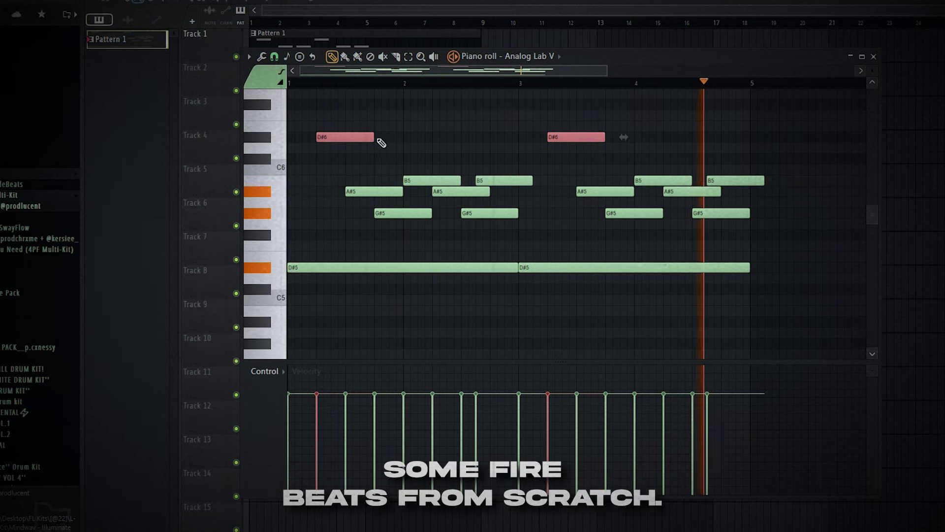
# Duplicate the four-bar melody, align the copy with the start of bar 5, and play it back.
pyautogui.scroll(-3, 586, 164)
pyautogui.press('space')
pyautogui.hotkey('ctrl', 'a')
pyautogui.hotkey('ctrl', 'b')
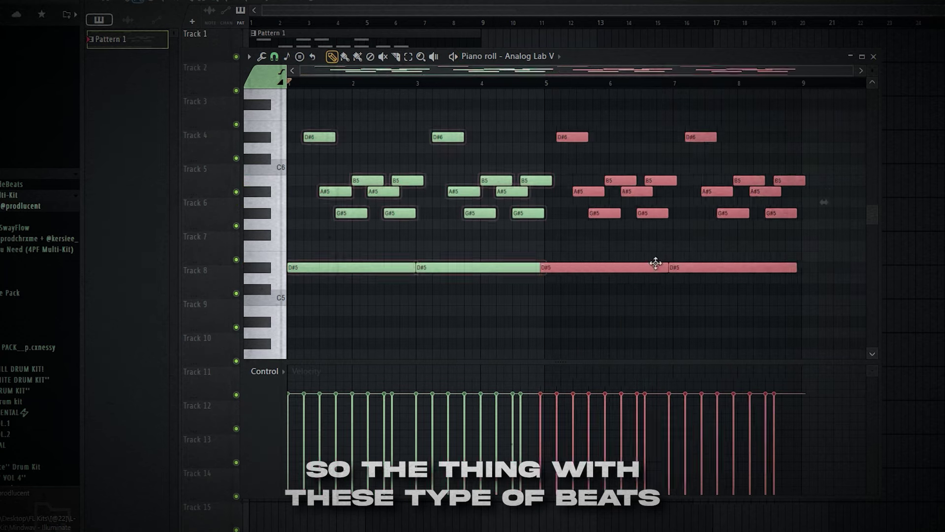
pyautogui.moveTo(655, 264); pyautogui.dragTo(660, 264)
pyautogui.press('space')
pyautogui.keyDown('ctrl'); pyautogui.click(591, 251); pyautogui.keyUp('ctrl')
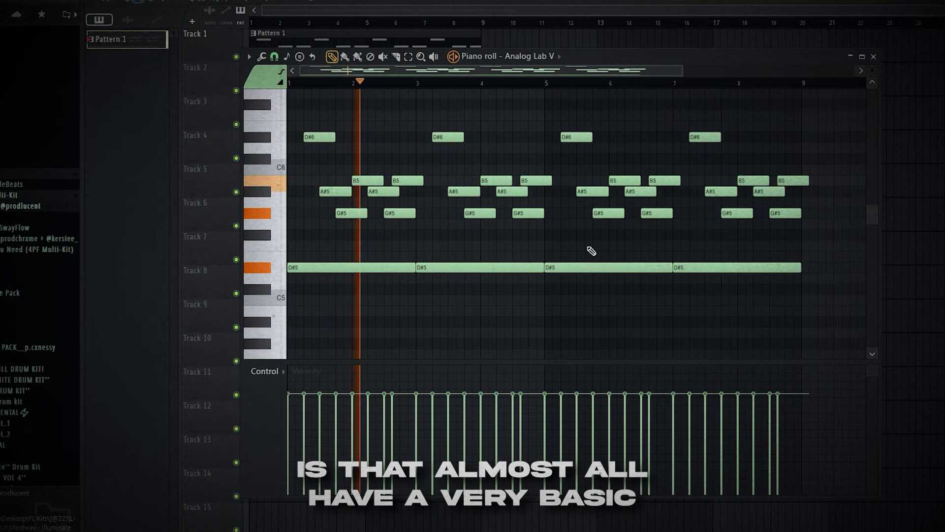
pyautogui.press('F6')
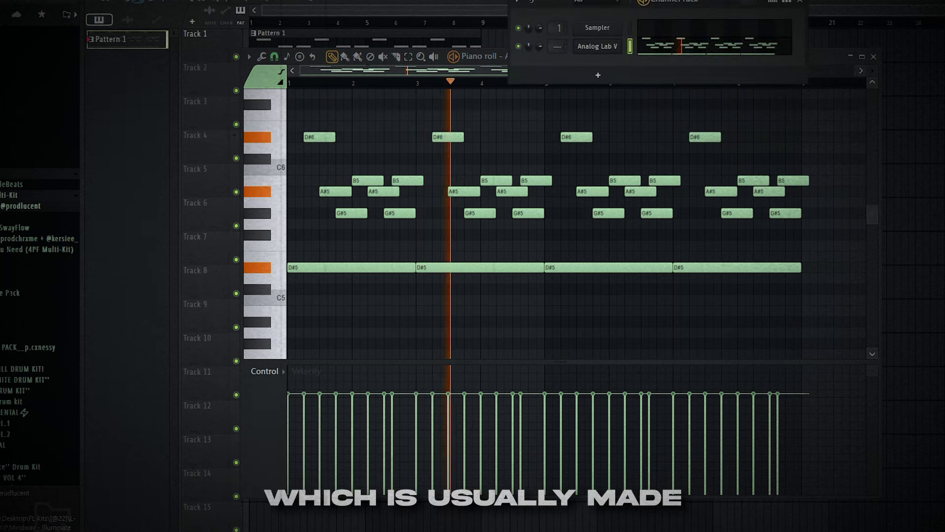
pyautogui.press('F6')
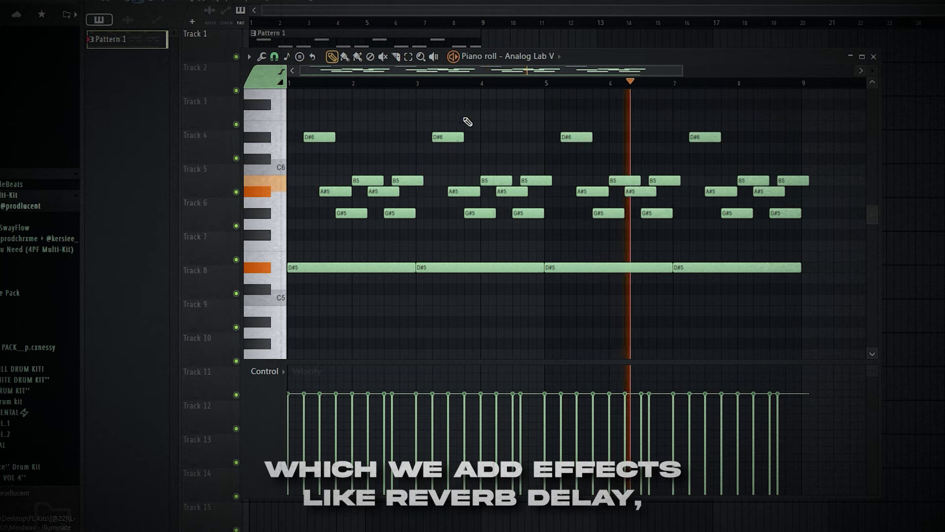
pyautogui.scroll(-2, 478, 131)
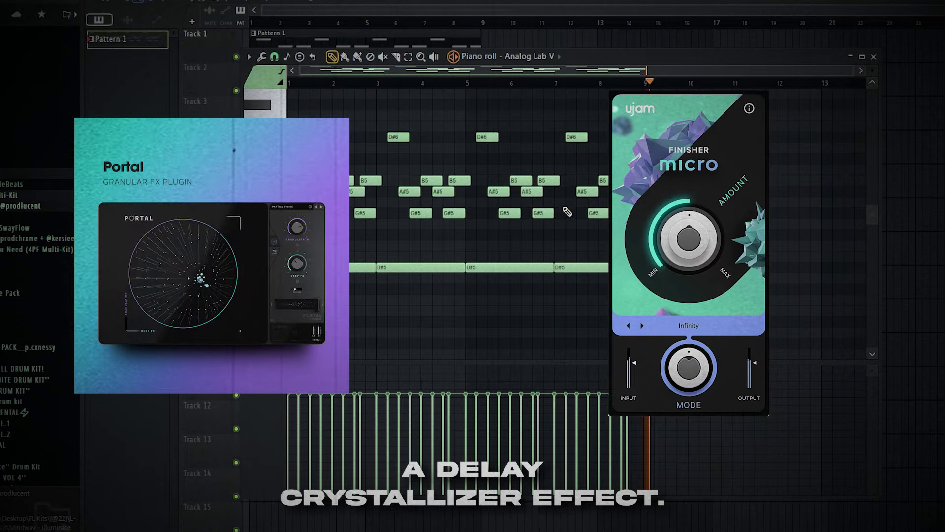
# Stop playback, route the Analog Lab V channel to mixer track 2, and leave the preset browser with OLDKNIFE loaded.
pyautogui.press('space')
pyautogui.press('F6')
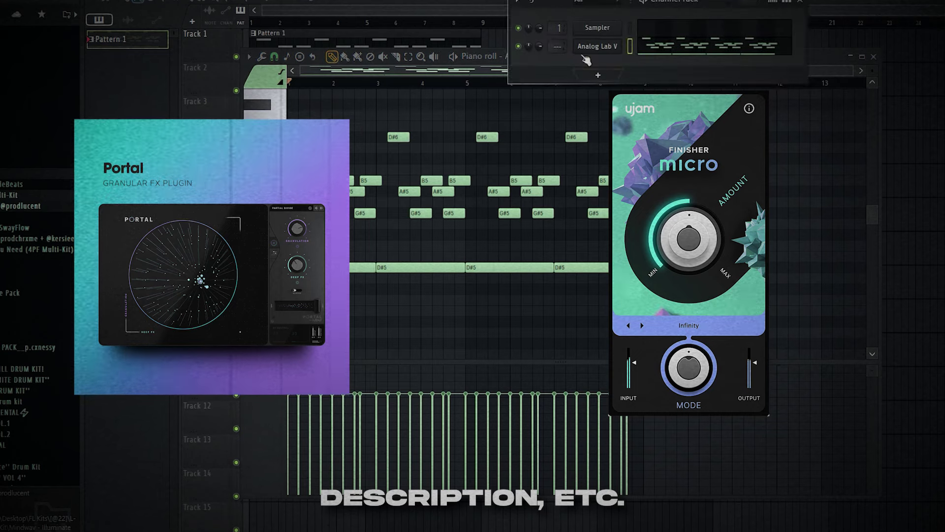
pyautogui.scroll(1, 555, 43)
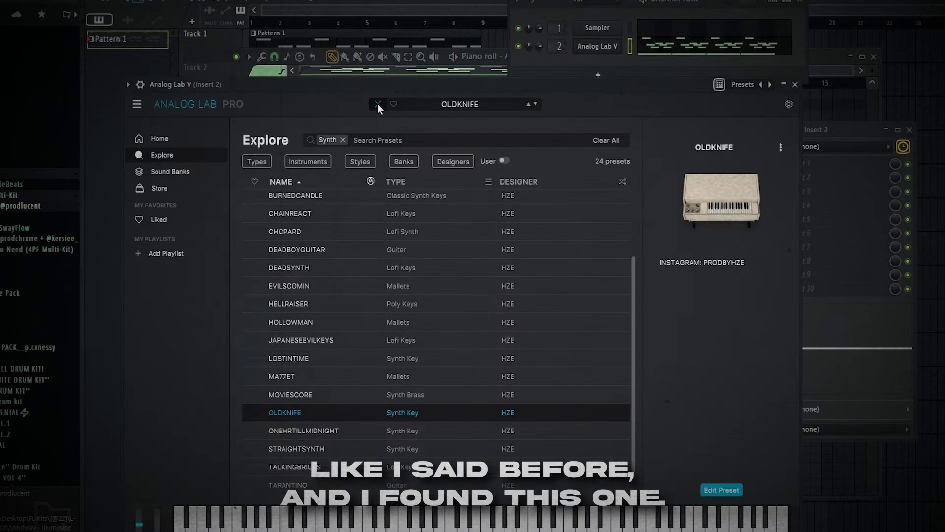
pyautogui.click(379, 105)
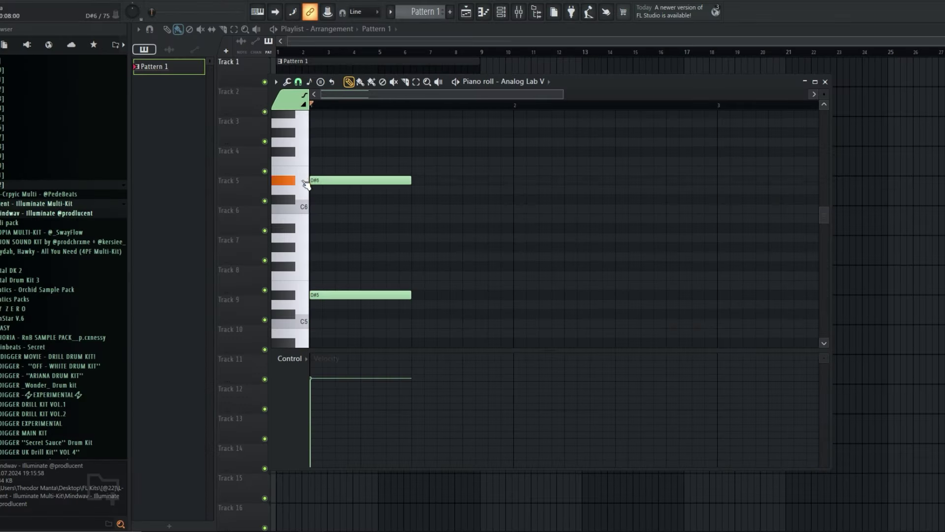
# Place a D#6 note in bar 1 above the opening D#5 note.
pyautogui.press('space')
pyautogui.click(340, 180)
pyautogui.scroll(-2, 403, 209)
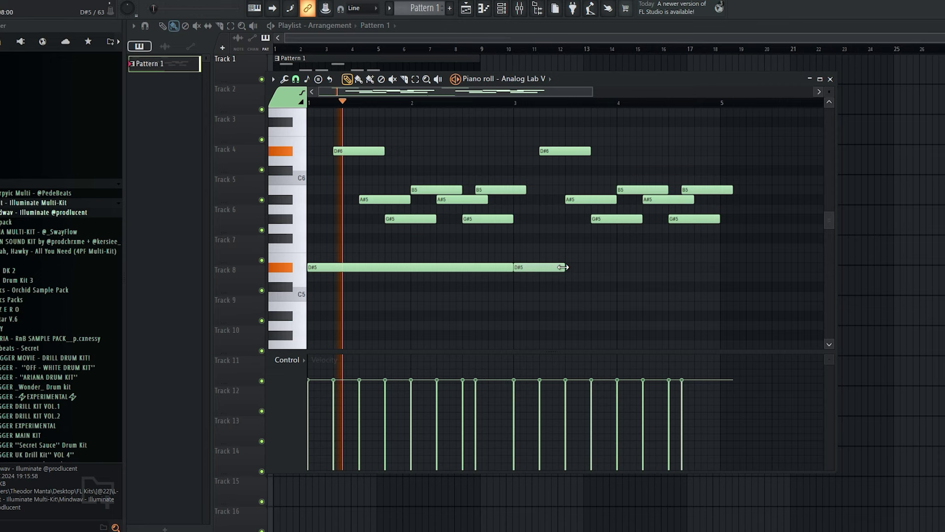
# Lengthen the second D#5 note so it fills bars 3 and 4, and select the two high D#6 notes.
pyautogui.moveTo(563, 267); pyautogui.dragTo(719, 273)
pyautogui.moveTo(598, 126); pyautogui.dragTo(329, 170)
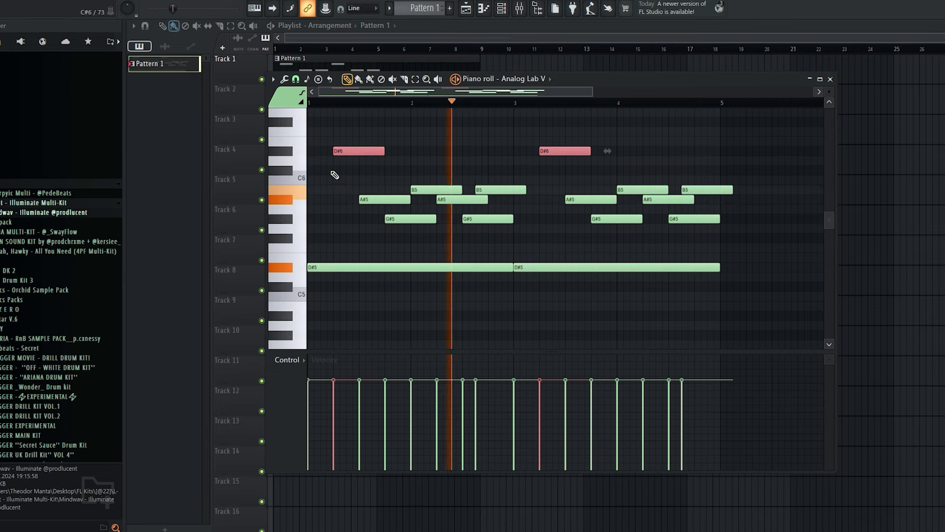
pyautogui.moveTo(623, 126); pyautogui.dragTo(357, 146)
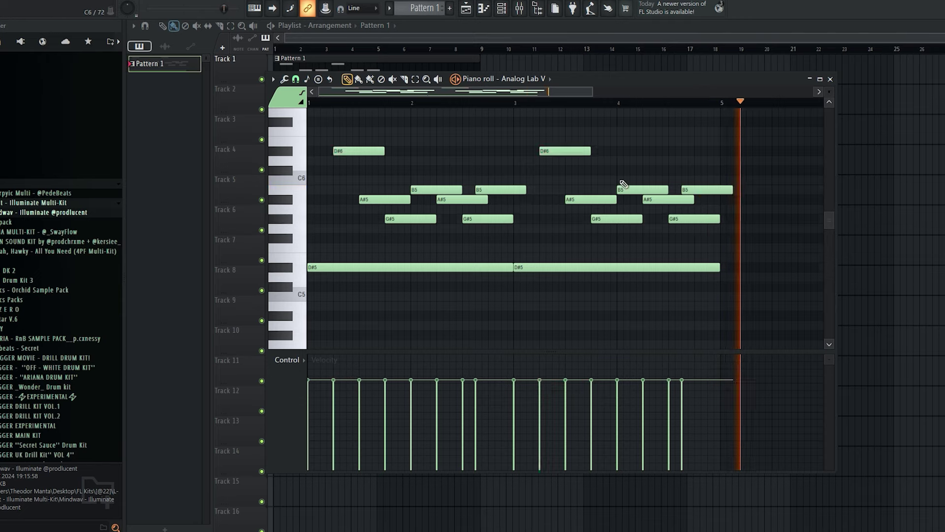
# Select all notes of the four-bar melody.
pyautogui.scroll(-3, 345, 292)
pyautogui.hotkey('ctrl', 'a')
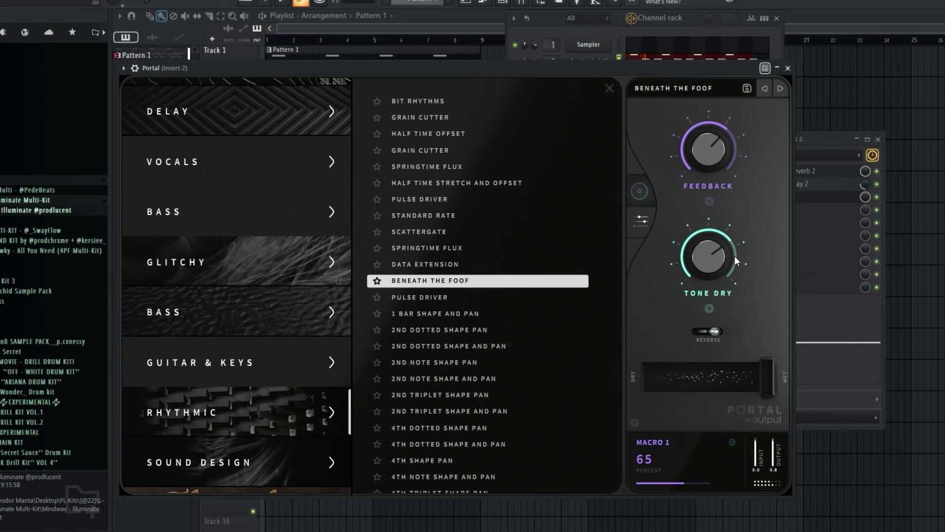
# Set Portal's Tone Dry macro to 66 percent and close the plugin window.
pyautogui.moveTo(734, 256); pyautogui.dragTo(732, 264)
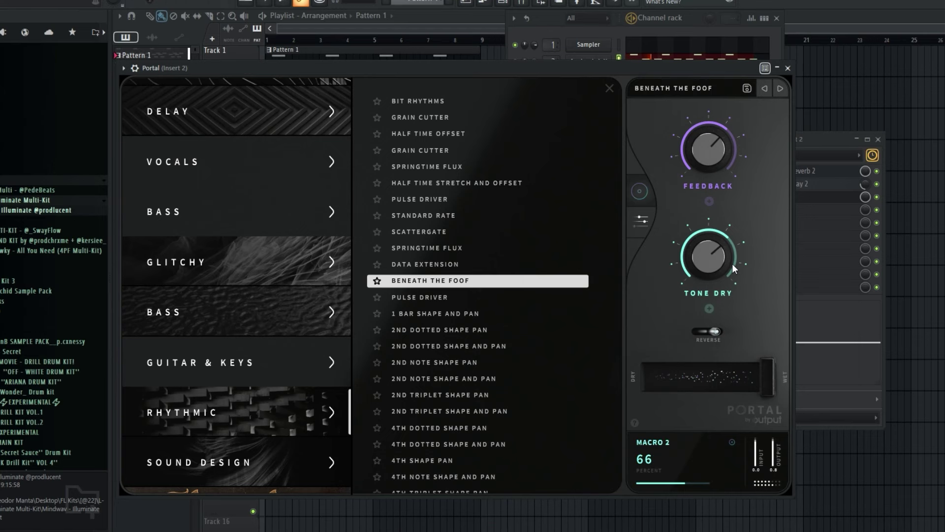
pyautogui.click(788, 68)
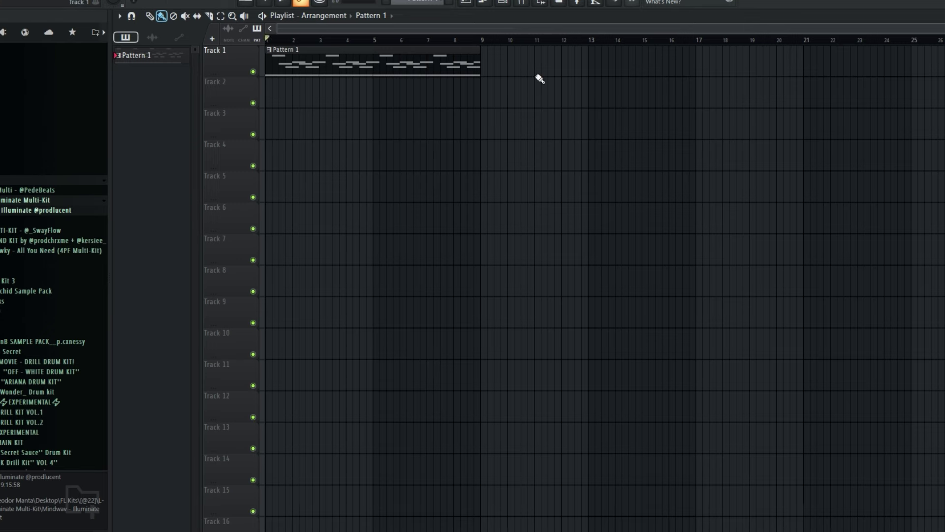
# Play the arrangement and select the Pattern 1 clip on Track 1 using the Draw tool.
pyautogui.press('space')
pyautogui.click(150, 16)
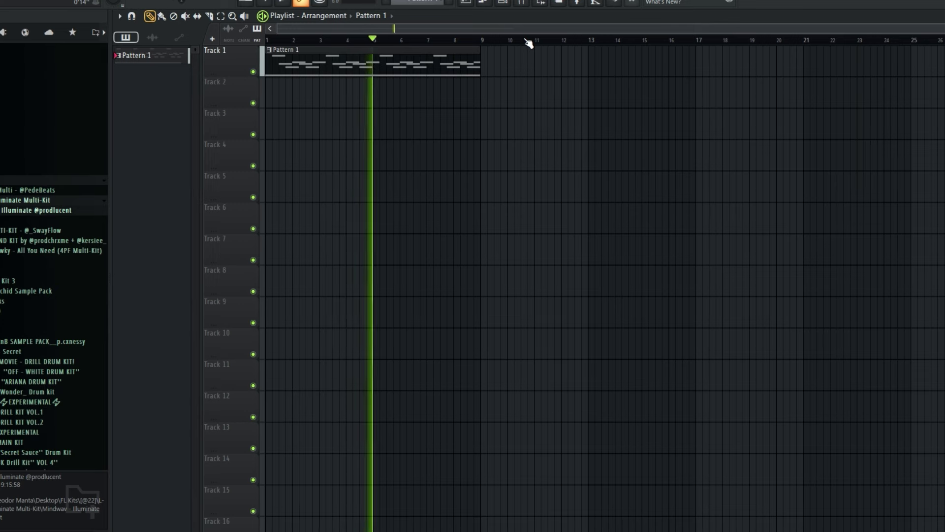
pyautogui.moveTo(508, 55); pyautogui.dragTo(433, 82)
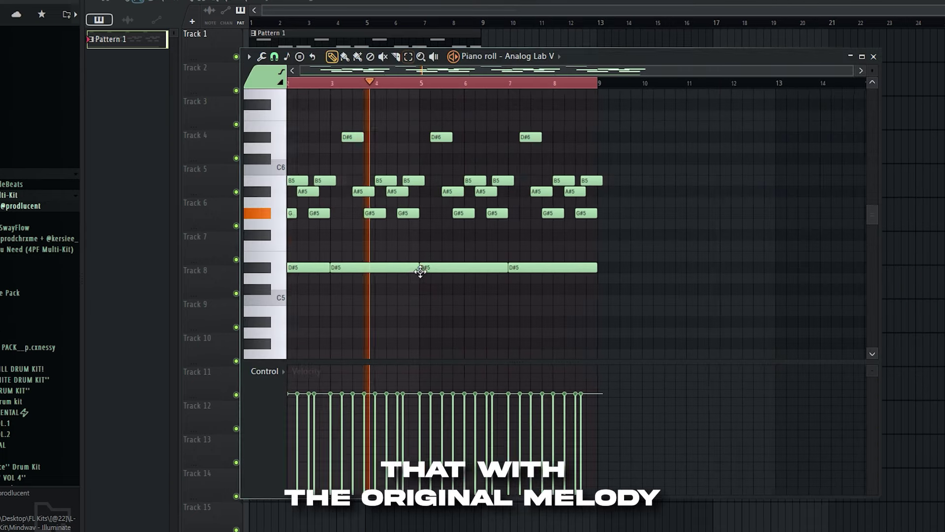
pyautogui.scroll(5, 420, 271)
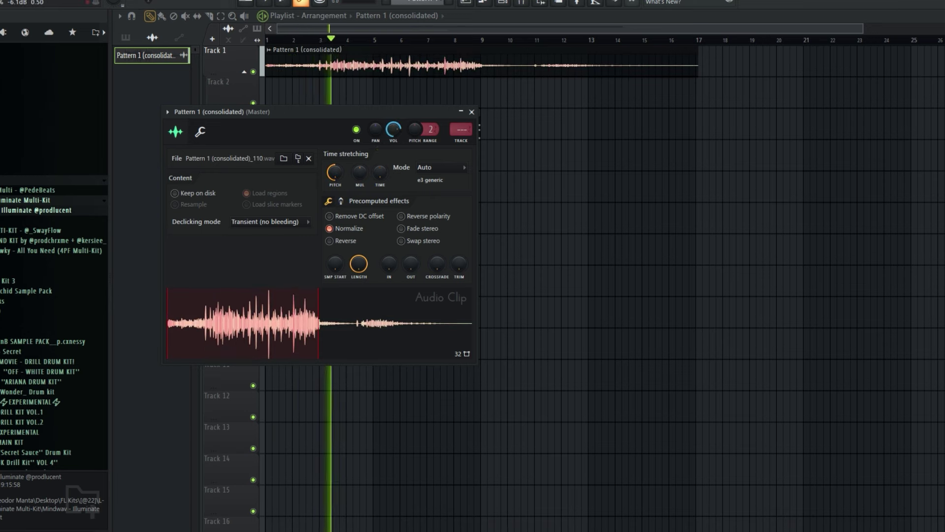
# Review the settings of the consolidated Pattern 1 audio clip and close its window.
pyautogui.click(472, 112)
pyautogui.doubleClick(402, 68)
pyautogui.click(471, 112)
# Move the Pattern 1 clip from Track 3 to Track 2, directly under the consolidated audio, and deselect it.
pyautogui.moveTo(487, 79); pyautogui.dragTo(419, 138)
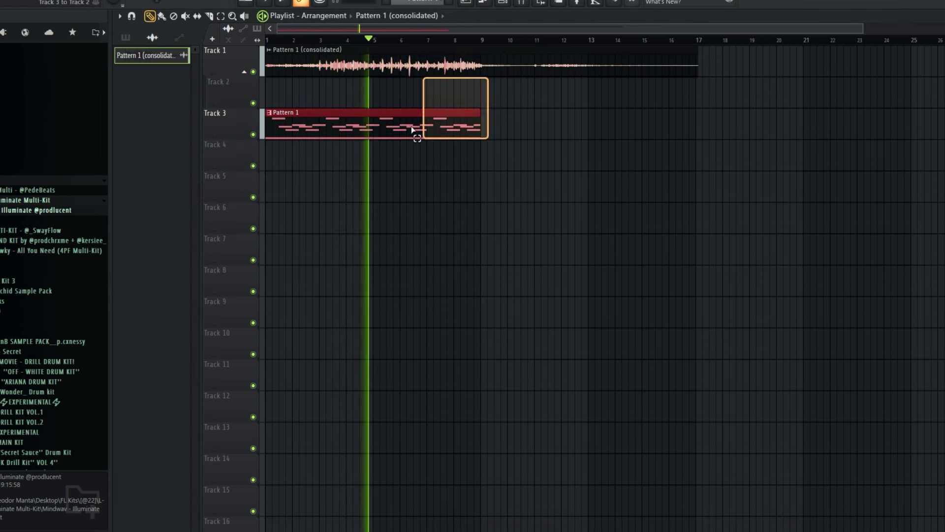
pyautogui.moveTo(329, 133); pyautogui.dragTo(335, 101)
pyautogui.keyDown('ctrl'); pyautogui.click(355, 135); pyautogui.keyUp('ctrl')
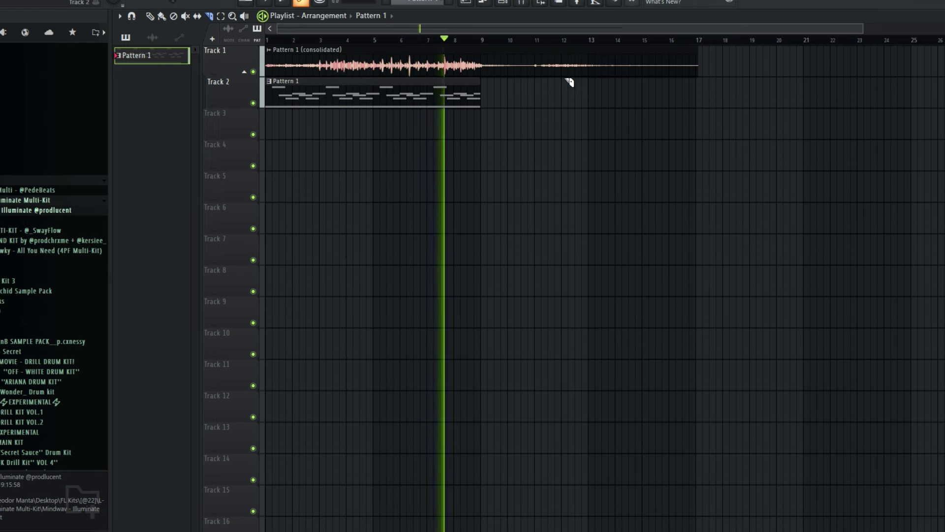
# Listen to the consolidated clip's tail from about bar 11 and to the passage from about bar 8.
pyautogui.click(534, 39)
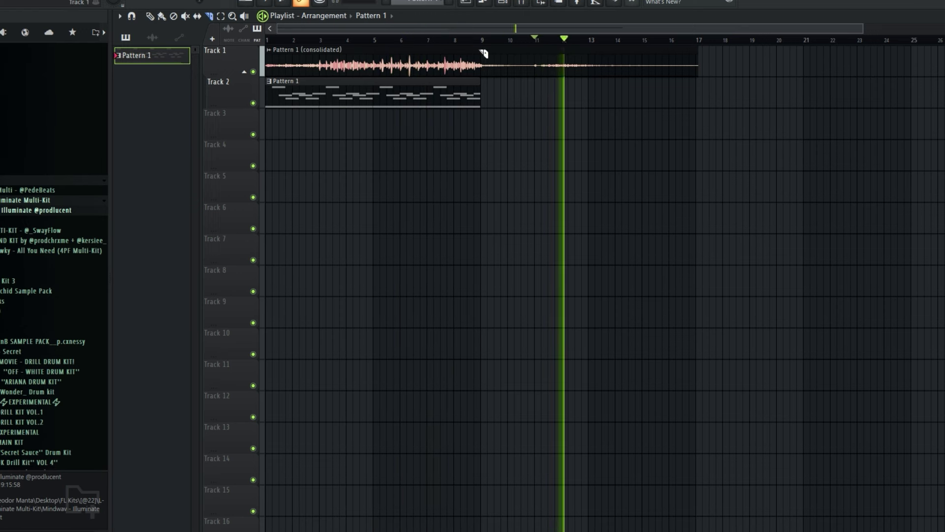
pyautogui.click(461, 39)
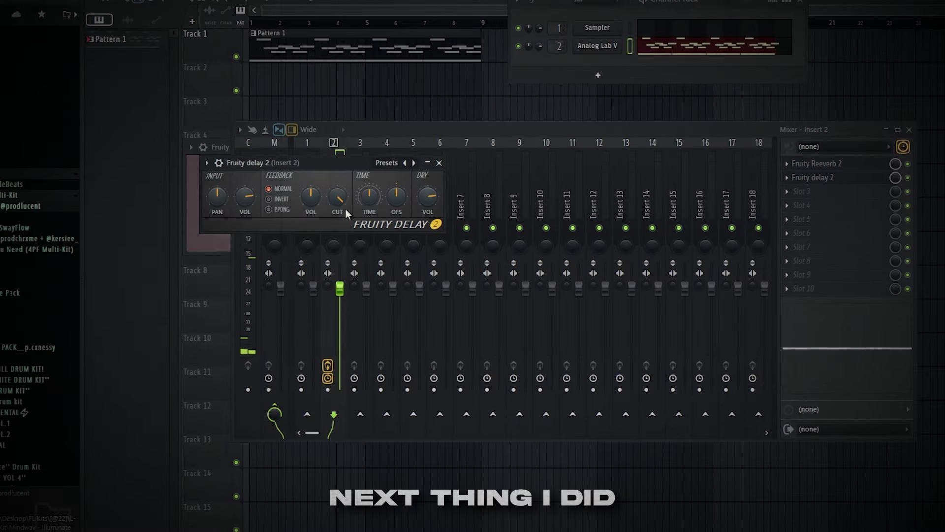
# Soften Fruity delay 2 on Insert 2 with a lower feedback cutoff, ping-pong feedback and a reduced mix level.
pyautogui.moveTo(347, 213); pyautogui.dragTo(347, 231)
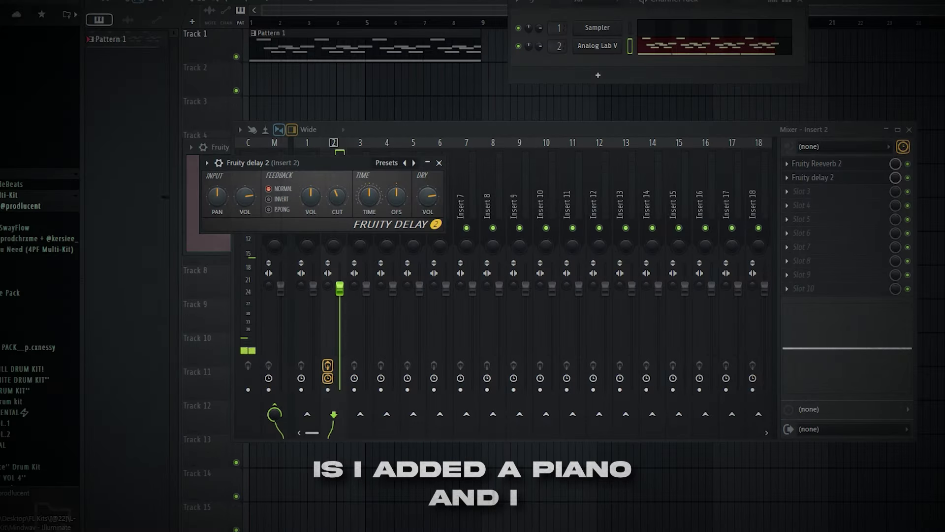
pyautogui.click(277, 212)
pyautogui.click(439, 163)
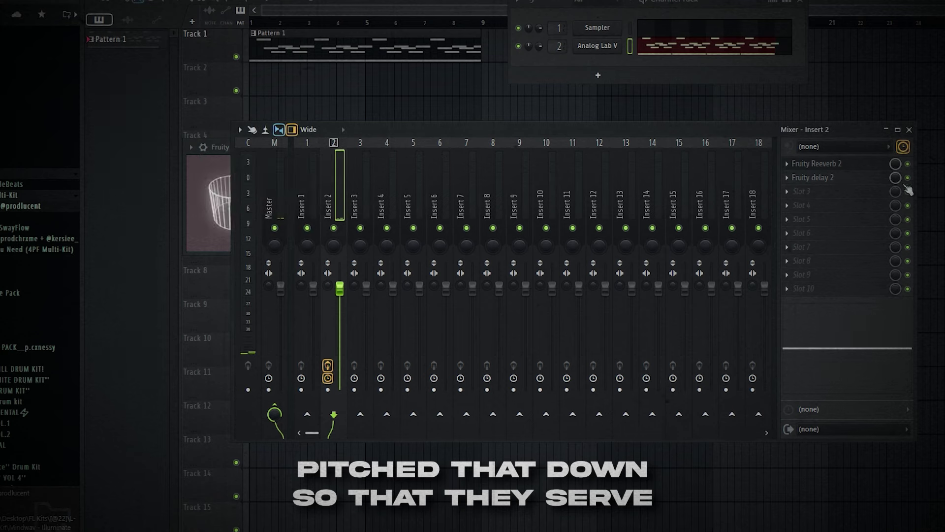
pyautogui.moveTo(895, 178); pyautogui.dragTo(896, 217)
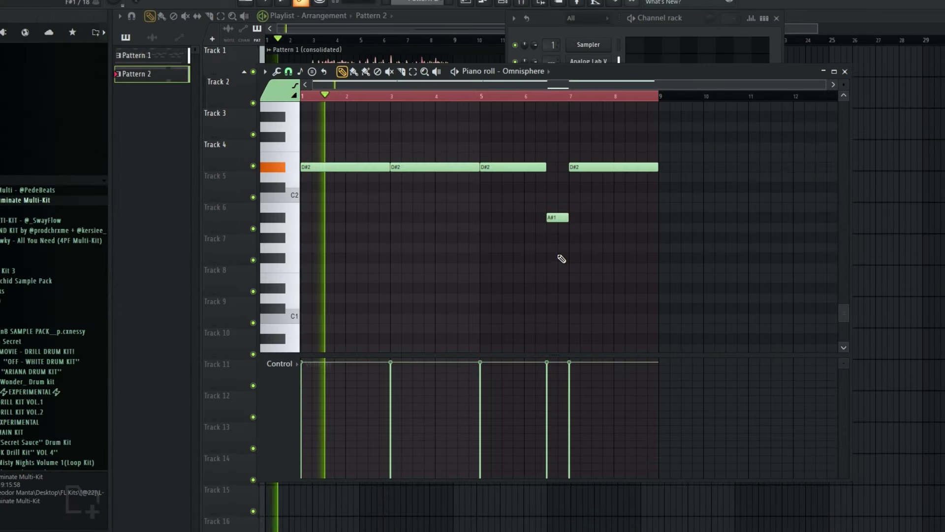
# Play the Omnisphere bass line of Pattern 2 from bar 5 and clear the bar selection.
pyautogui.click(485, 96)
pyautogui.moveTo(678, 122); pyautogui.dragTo(345, 226)
pyautogui.keyDown('ctrl'); pyautogui.click(354, 232); pyautogui.keyUp('ctrl')
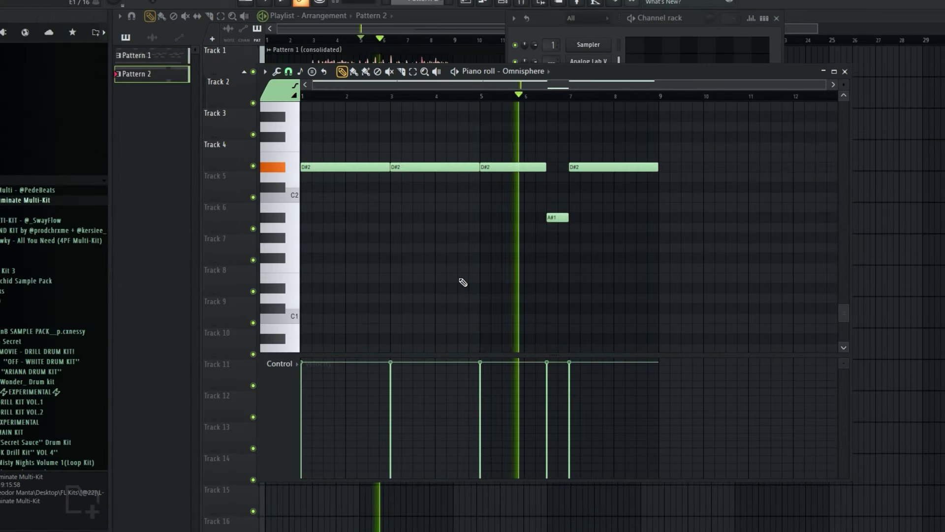
pyautogui.rightClick(941, 256)
pyautogui.scroll(-1, 481, 184)
pyautogui.moveTo(581, 126); pyautogui.dragTo(276, 294)
pyautogui.keyDown('ctrl'); pyautogui.click(276, 294); pyautogui.keyUp('ctrl')
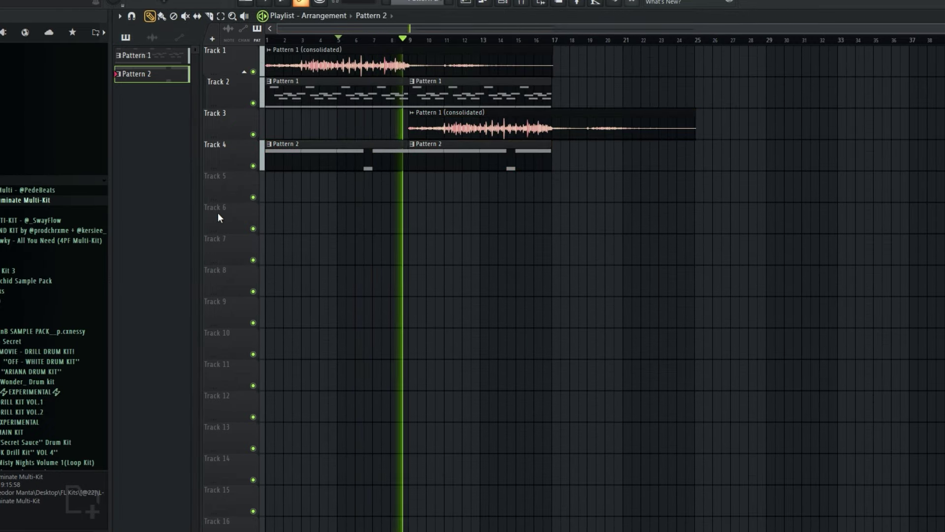
# Create an empty Pattern 3 and place its clips on Track 5 from bar 1 to bar 17.
pyautogui.rightClick(157, 72)
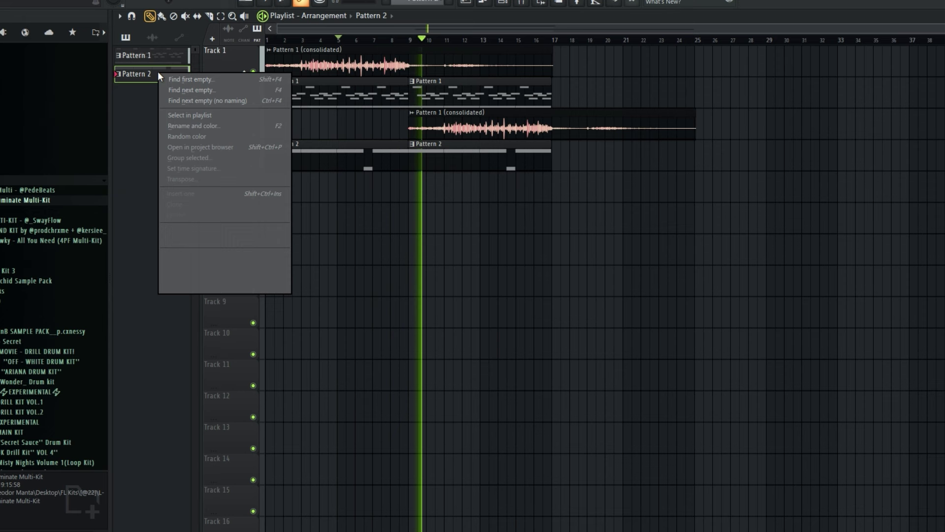
pyautogui.click(196, 97)
pyautogui.click(268, 211)
pyautogui.moveTo(270, 184); pyautogui.dragTo(394, 228)
pyautogui.hotkey('ctrl', 'b')
pyautogui.press('space')
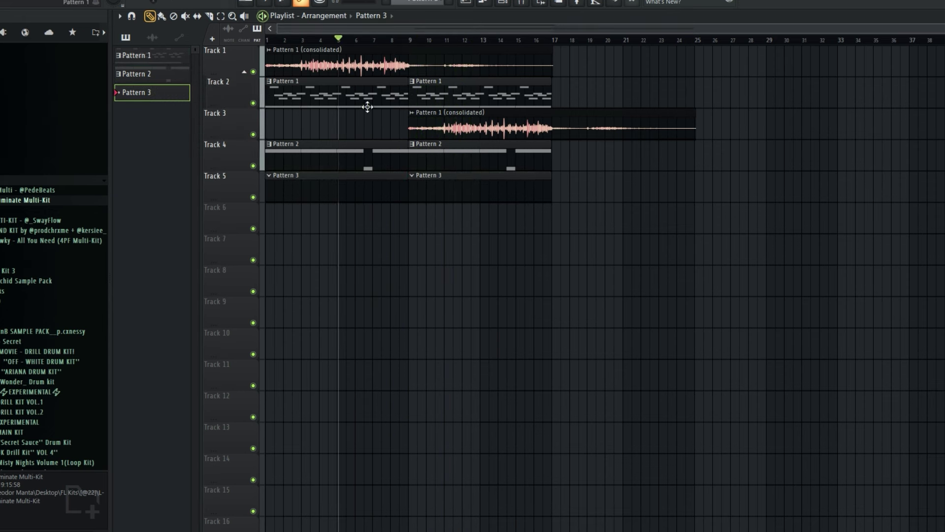
# Move the first Pattern 1 clip from Track 2 to Track 10 and consolidate it to audio.
pyautogui.moveTo(367, 106); pyautogui.dragTo(363, 353)
pyautogui.moveTo(449, 293); pyautogui.dragTo(276, 390)
pyautogui.hotkey('ctrl', 'alt', 'c')
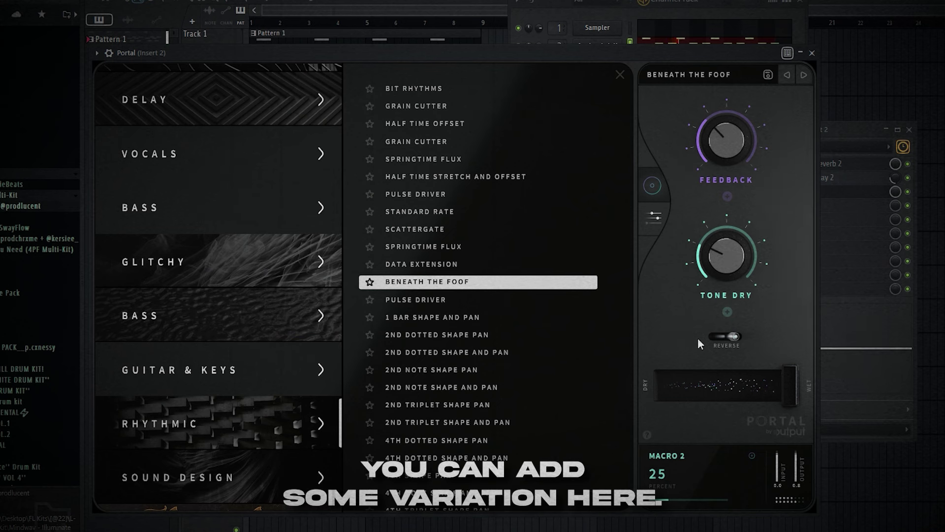
# Set Feedback to 65 and raise Tone Dry in Portal's Beneath the Foof preset on Insert 2, closing the plugin.
pyautogui.moveTo(739, 152); pyautogui.dragTo(732, 229)
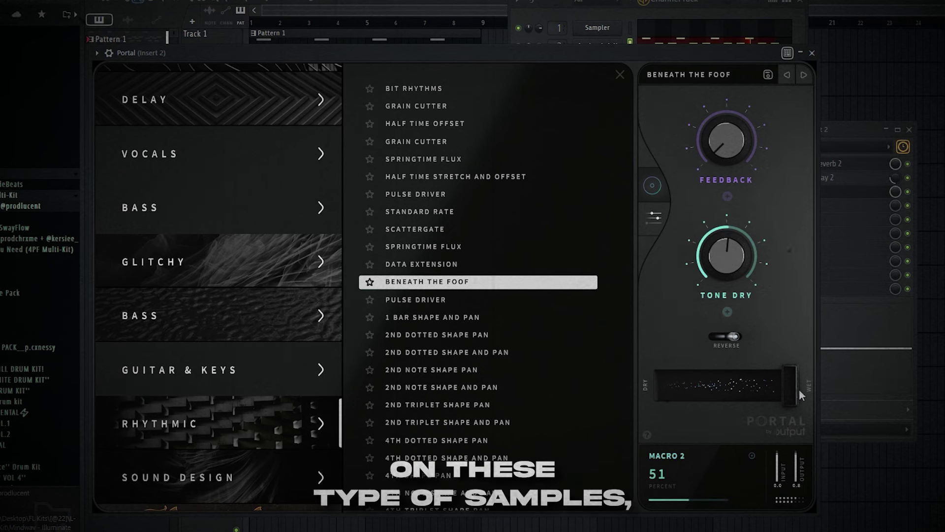
pyautogui.moveTo(733, 145); pyautogui.dragTo(731, 73)
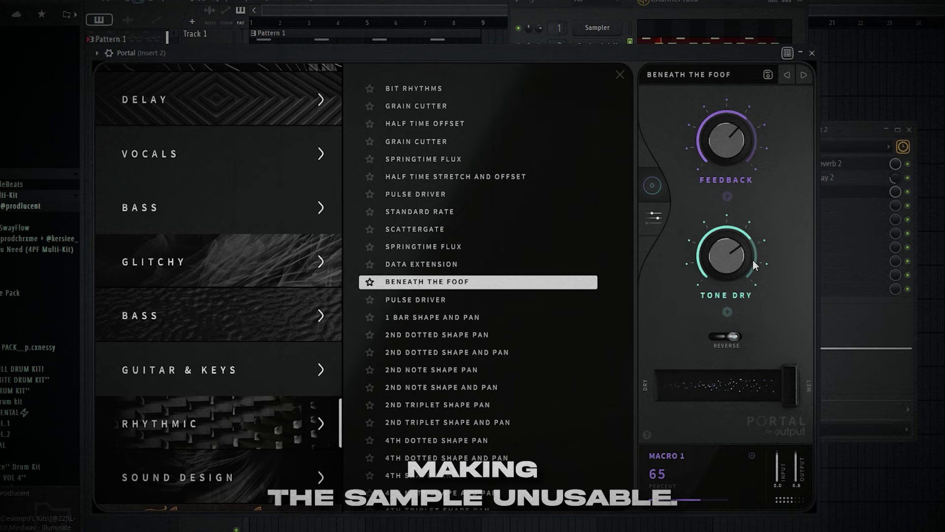
pyautogui.click(812, 53)
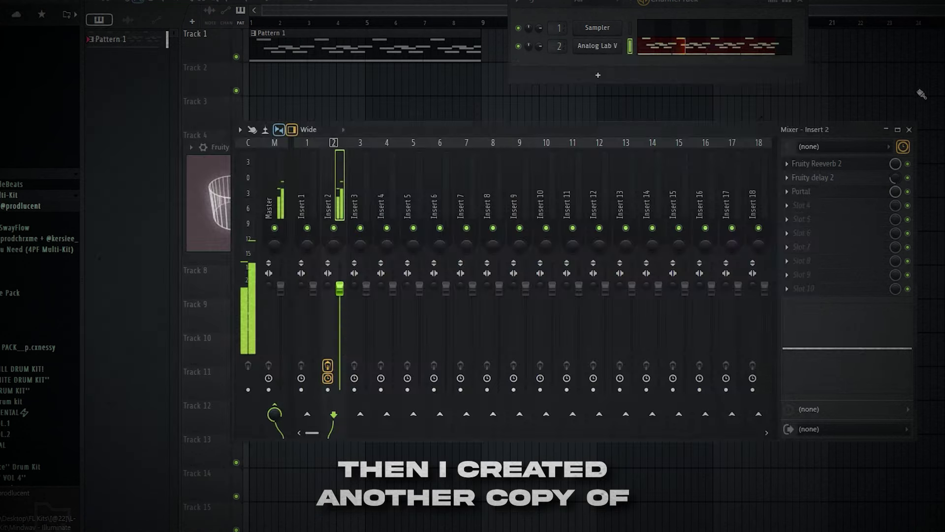
# Select the Pattern 1 clip on Track 1 and consolidate it to audio.
pyautogui.click(468, 80)
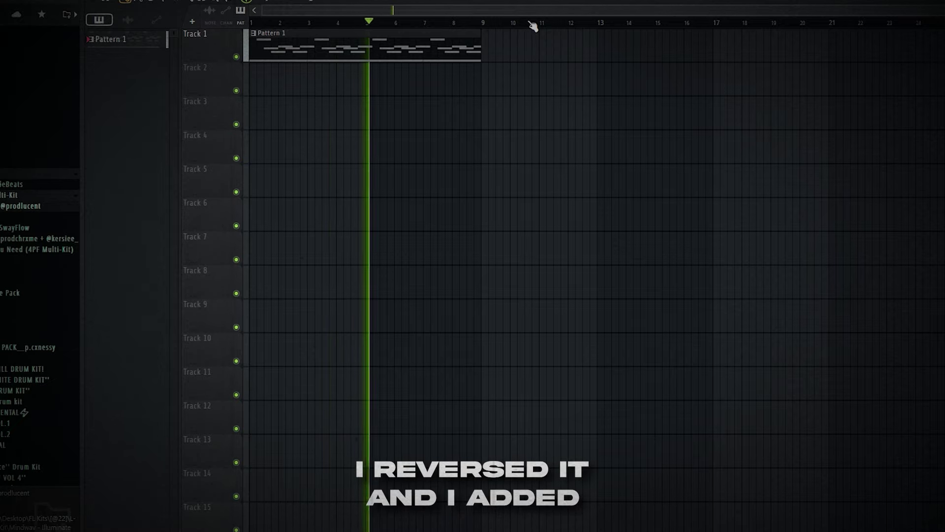
pyautogui.hotkey('ctrl', 'a')
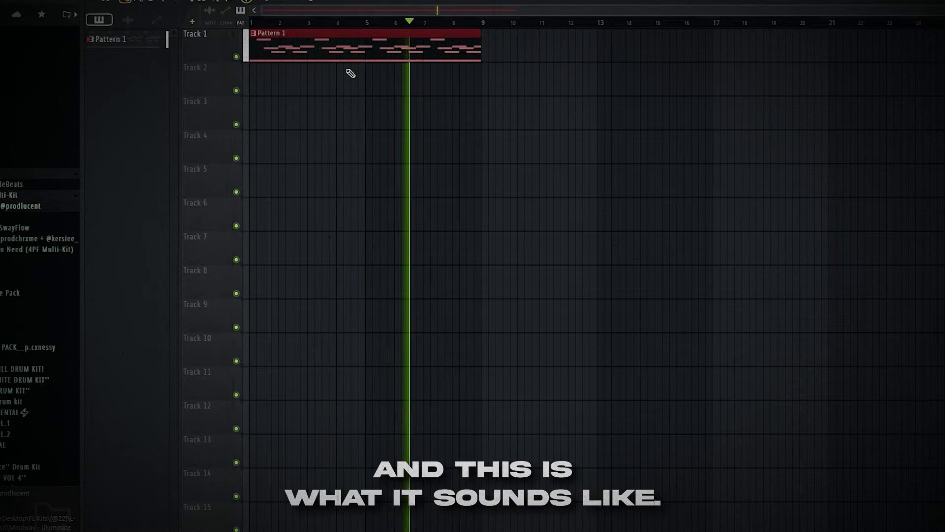
pyautogui.hotkey('ctrl', 'alt', 'c')
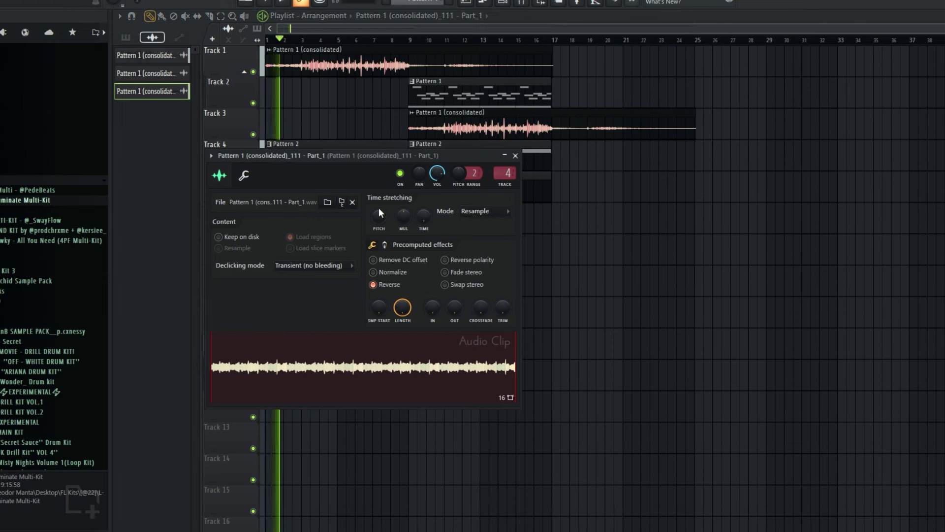
# Duplicate the reversed consolidated clip on Track 6 to bar 9 and delete the Pattern 1 clip from Track 7.
pyautogui.rightClick(525, 291)
pyautogui.rightClick(306, 372)
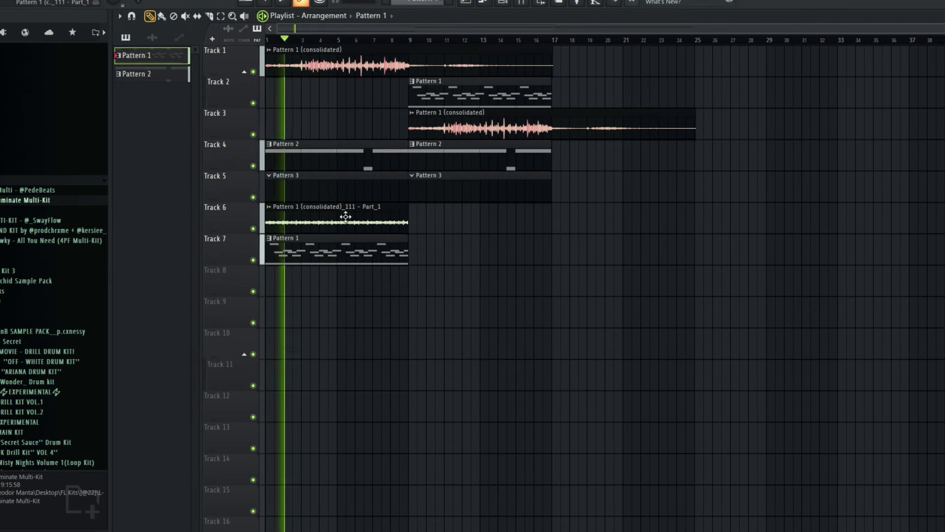
pyautogui.moveTo(465, 236); pyautogui.dragTo(250, 268)
pyautogui.moveTo(341, 216); pyautogui.dragTo(485, 217)
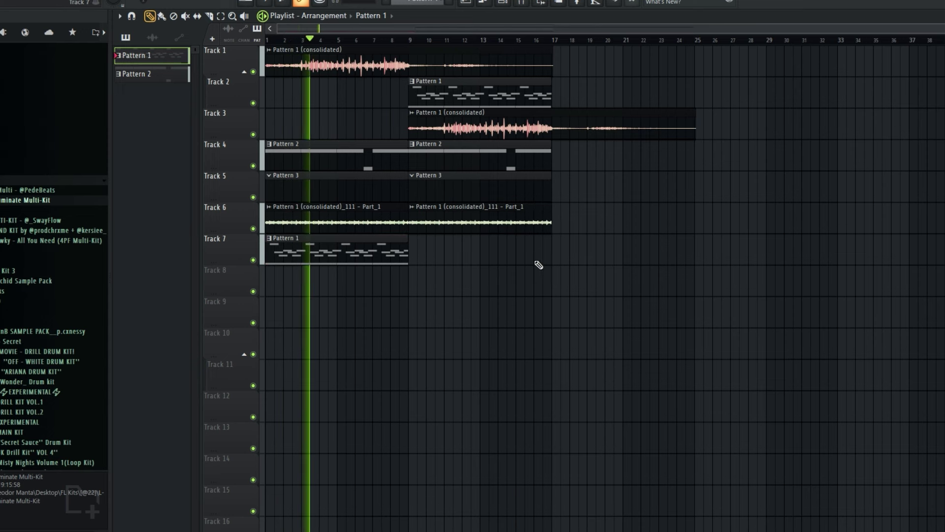
pyautogui.moveTo(558, 276); pyautogui.dragTo(262, 249)
pyautogui.rightClick(348, 253)
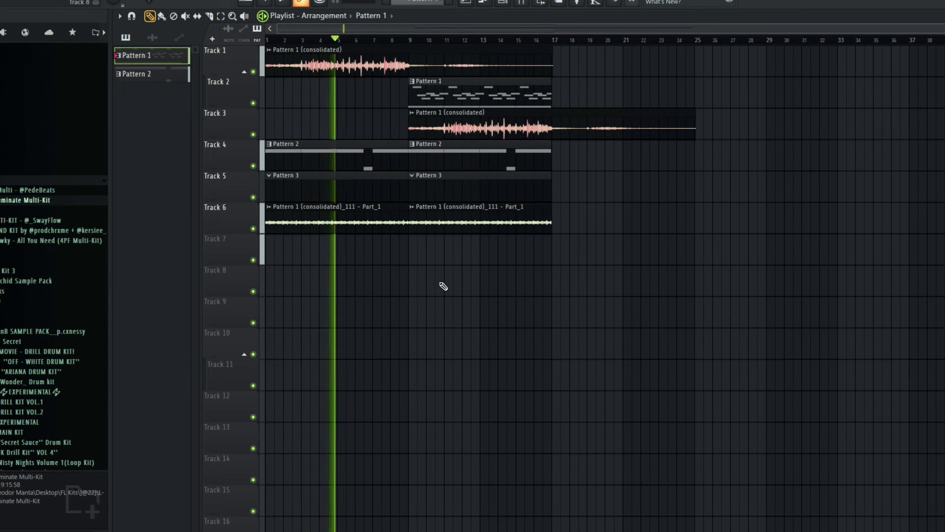
# Create a new empty pattern without naming it, place it at the start of Track 7 and clear the clips from Track 5.
pyautogui.rightClick(148, 73)
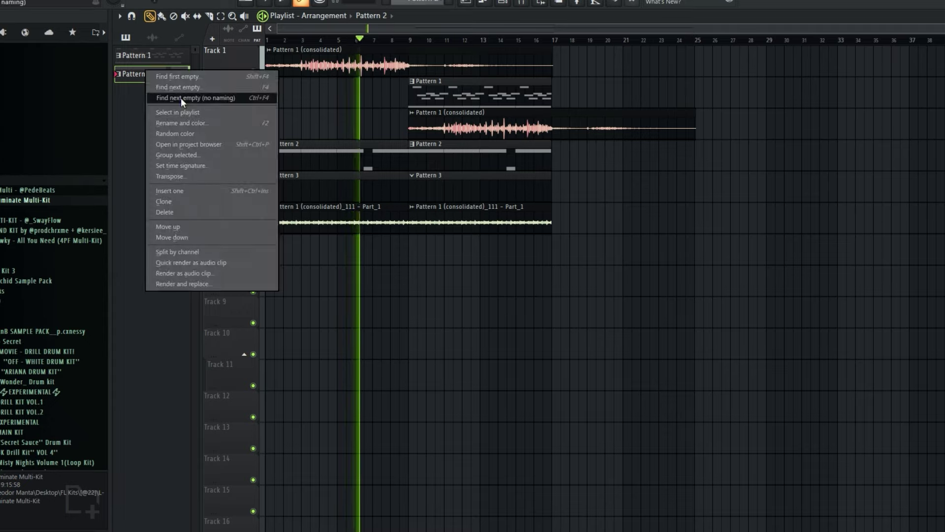
pyautogui.click(181, 98)
pyautogui.moveTo(275, 250); pyautogui.dragTo(218, 248)
pyautogui.rightClick(340, 188)
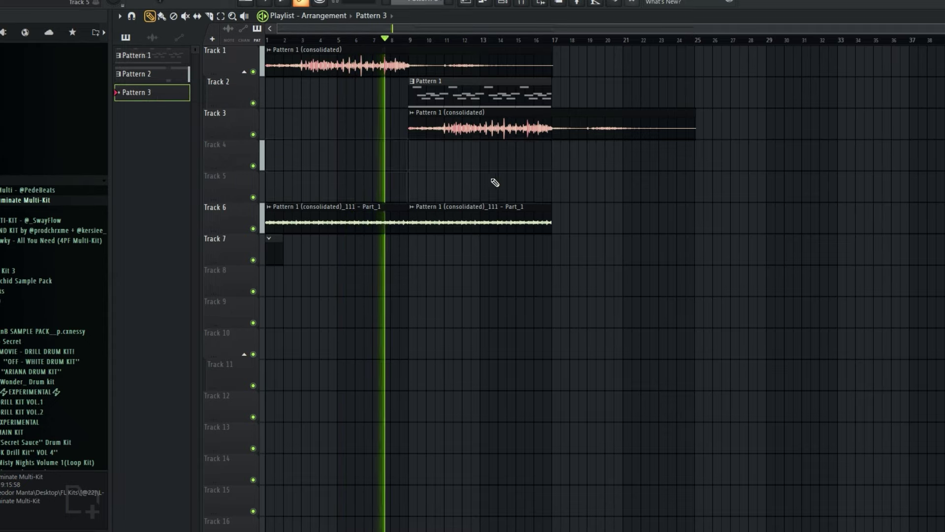
pyautogui.rightClick(524, 186)
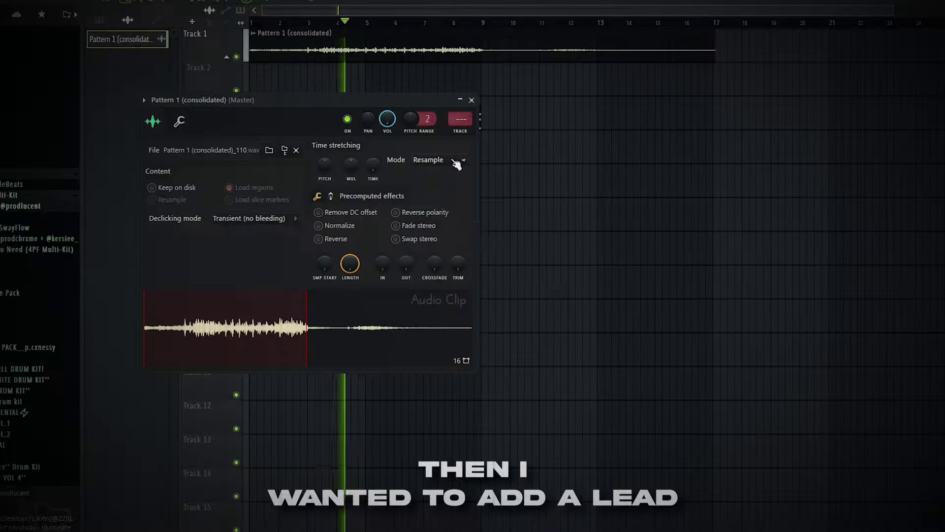
# Set the consolidated clip's time-stretching mode to Auto, enable Normalize and lower its pitch.
pyautogui.click(439, 159)
pyautogui.click(461, 174)
pyautogui.click(319, 226)
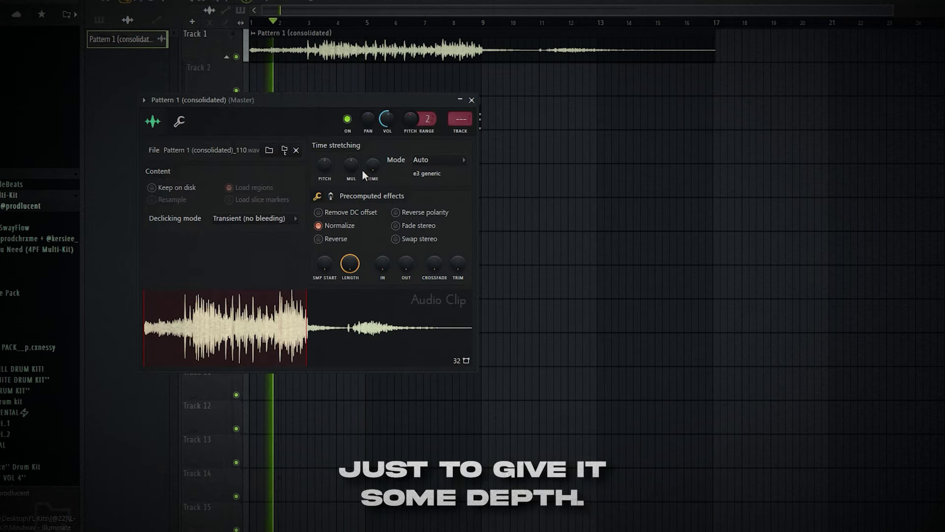
pyautogui.moveTo(324, 166); pyautogui.dragTo(325, 212)
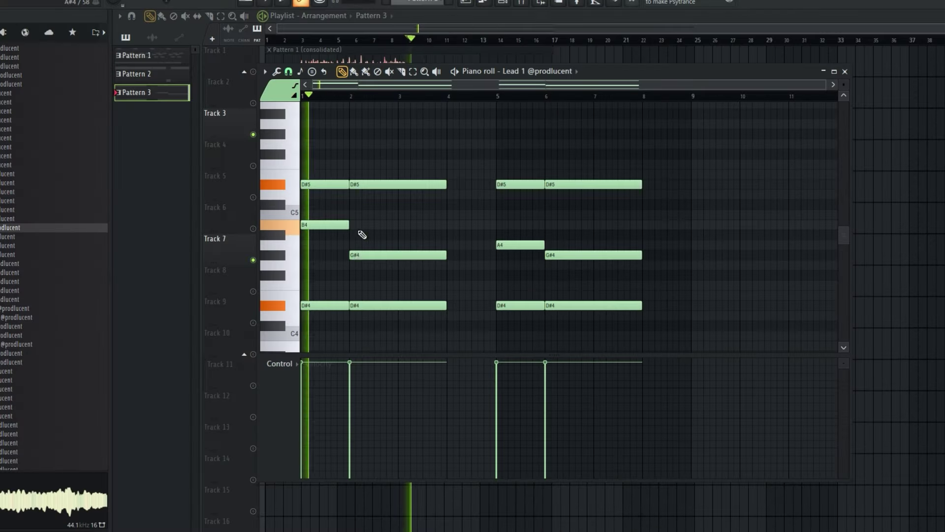
# Move Lead 1's middle-voice notes at bars 2 and 6 to A#4, and the one at bar 5 to B4.
pyautogui.moveTo(364, 256); pyautogui.dragTo(363, 234)
pyautogui.click(529, 239)
pyautogui.moveTo(529, 239)
pyautogui.mouseDown()
pyautogui.moveTo(531, 215)
pyautogui.moveTo(524, 224)
pyautogui.mouseUp()
pyautogui.rightClick(547, 215)
pyautogui.moveTo(573, 254); pyautogui.dragTo(573, 235)
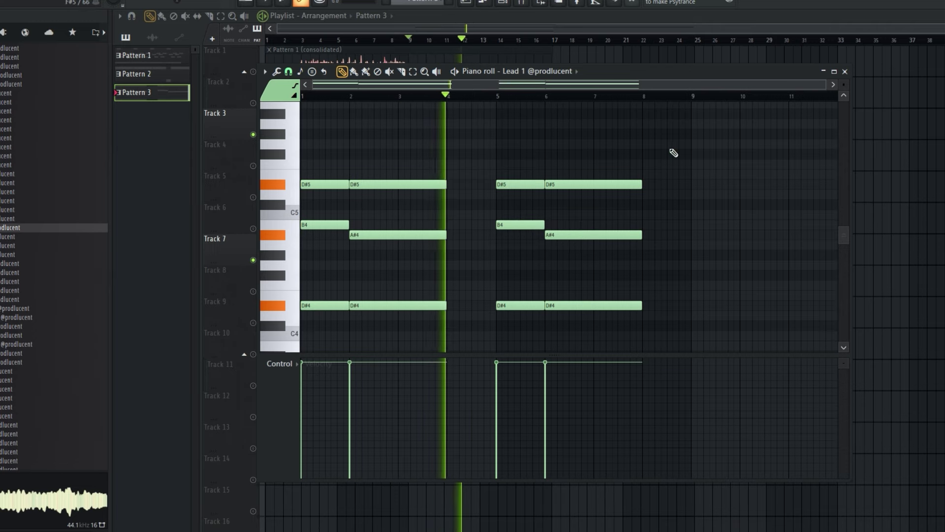
# Route the Lead 1 channel to Insert 5 and load Fruity Reeverb 2 on that insert.
pyautogui.scroll(-1, 460, 327)
pyautogui.click(512, 2)
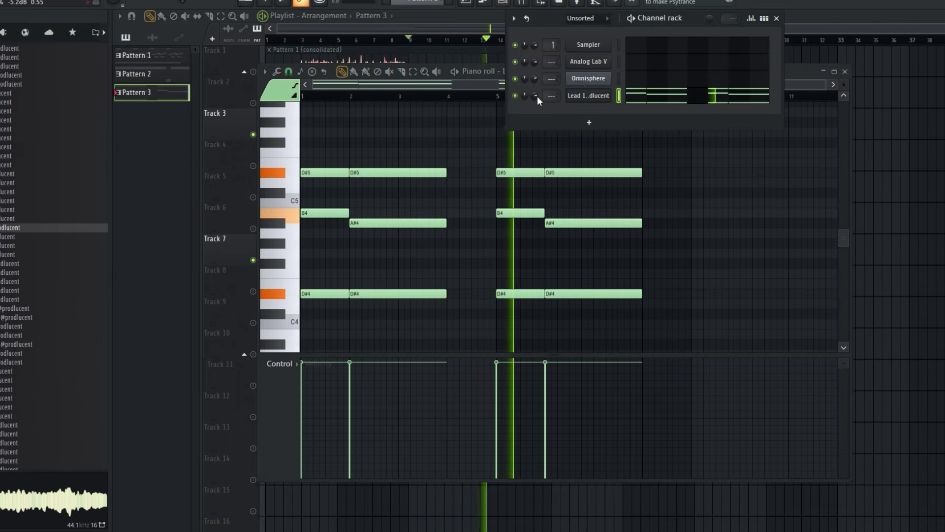
pyautogui.doubleClick(552, 95)
pyautogui.moveTo(552, 96); pyautogui.dragTo(552, 84)
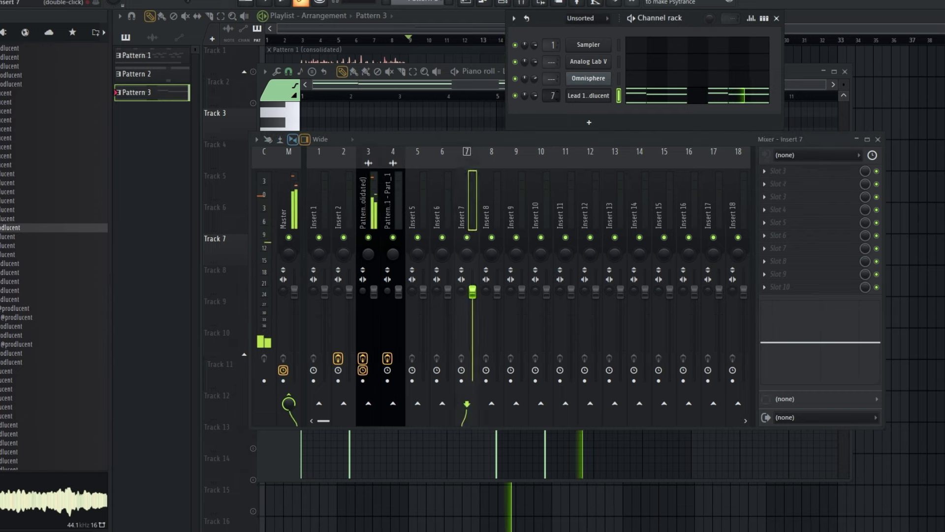
pyautogui.click(834, 173)
pyautogui.click(559, 112)
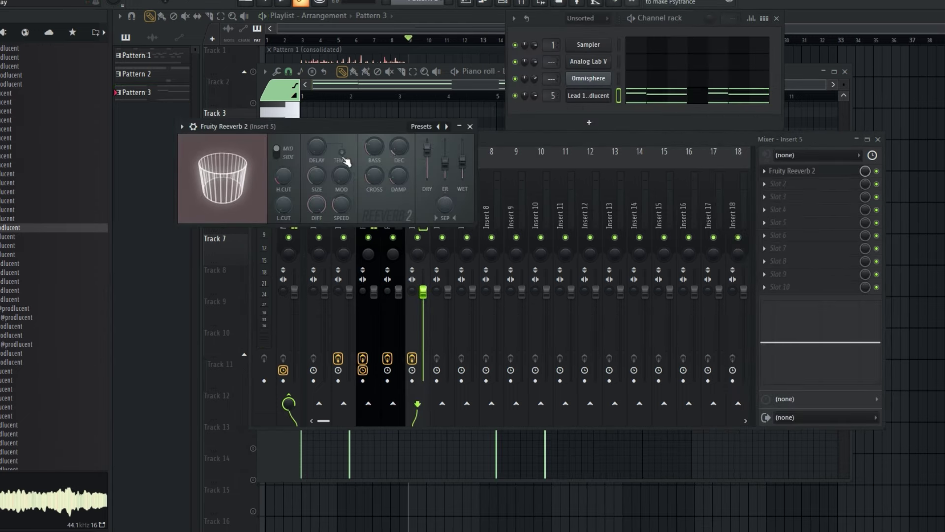
pyautogui.press('F12')
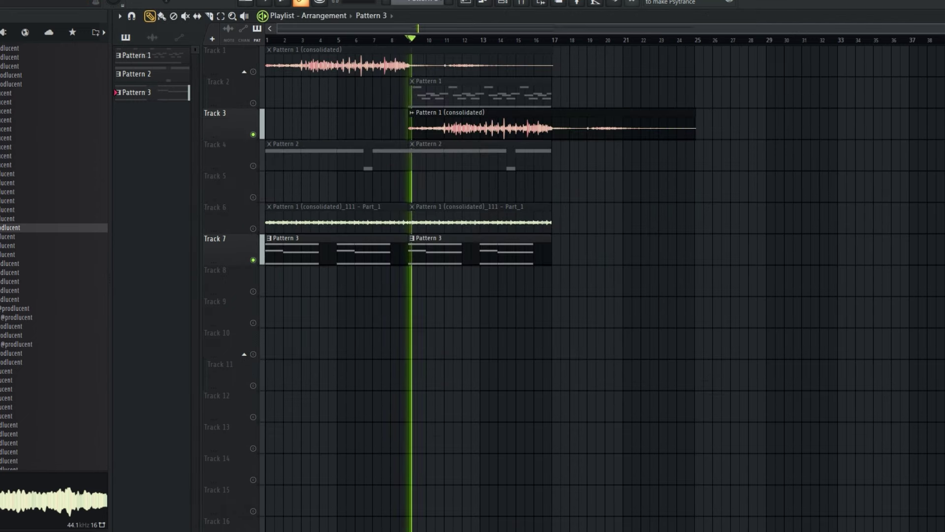
# Solo the Pattern 3 lead on Track 7 and open Portal on Insert 5.
pyautogui.rightClick(254, 262)
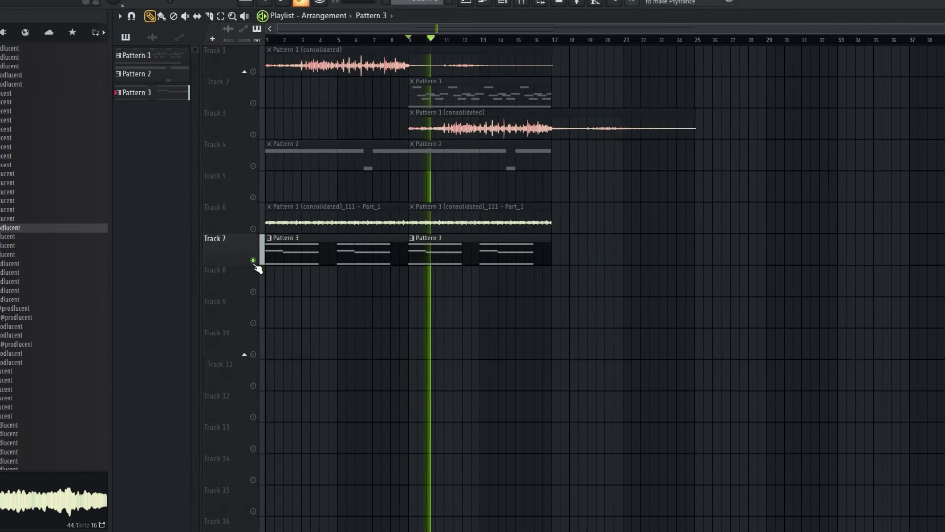
pyautogui.click(523, 4)
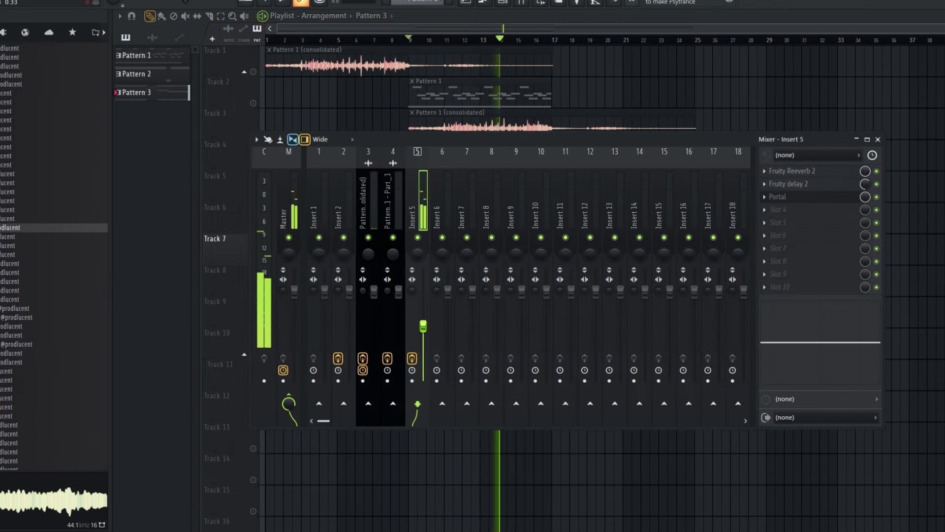
pyautogui.click(782, 210)
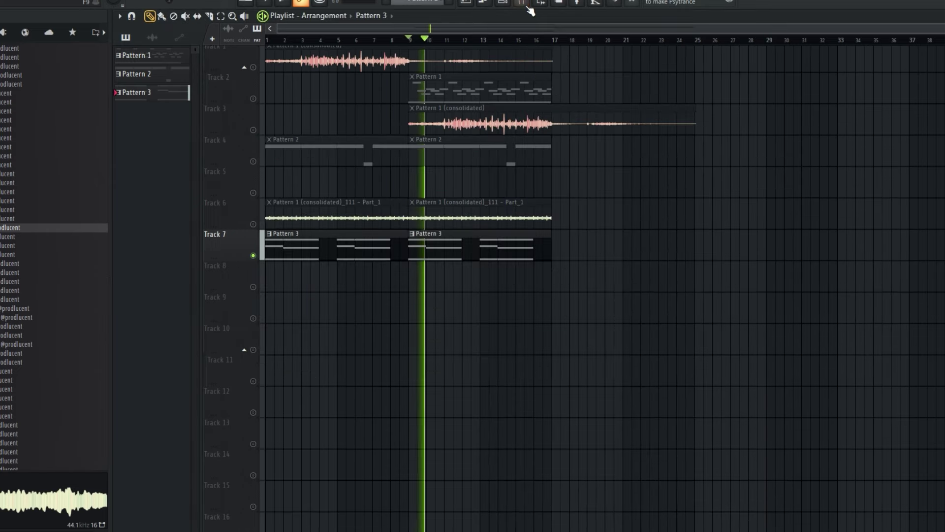
pyautogui.click(523, 4)
pyautogui.click(798, 212)
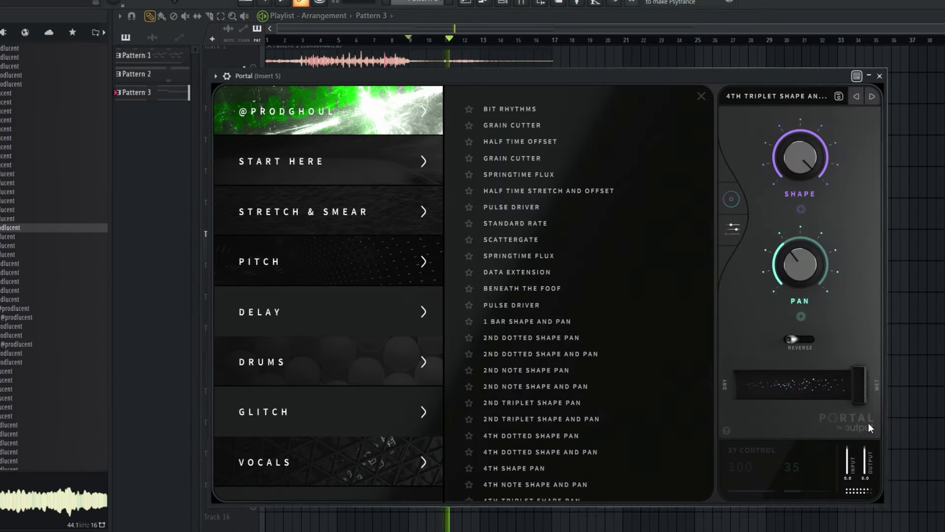
# Set Portal's dry/wet mix to 71 and Pan to 100 on Insert 5, close it and end Track 7's solo.
pyautogui.moveTo(821, 394); pyautogui.dragTo(828, 393)
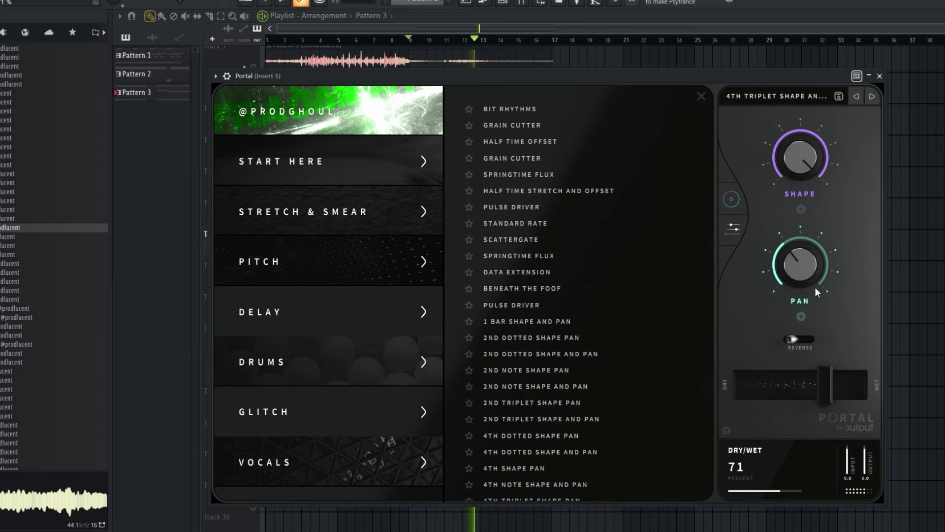
pyautogui.moveTo(812, 255); pyautogui.dragTo(831, 264)
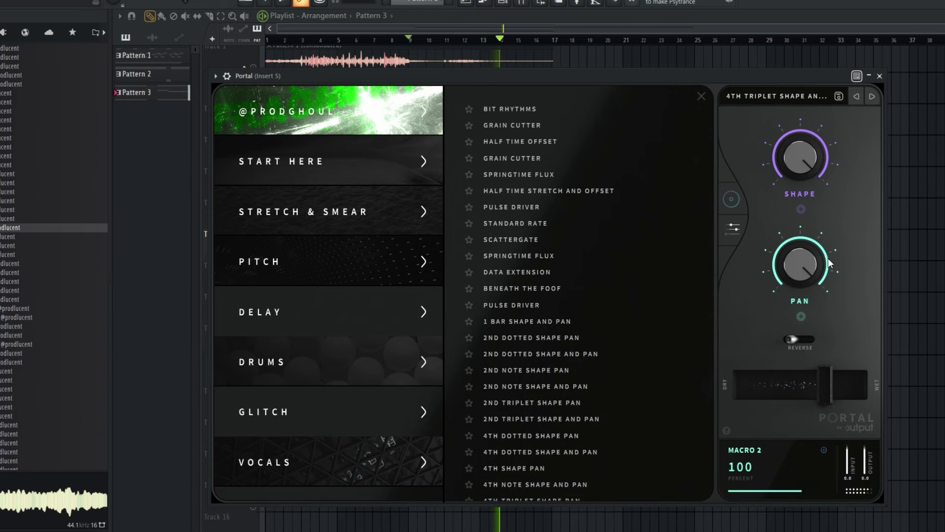
pyautogui.moveTo(803, 296); pyautogui.dragTo(804, 300)
pyautogui.press('F5')
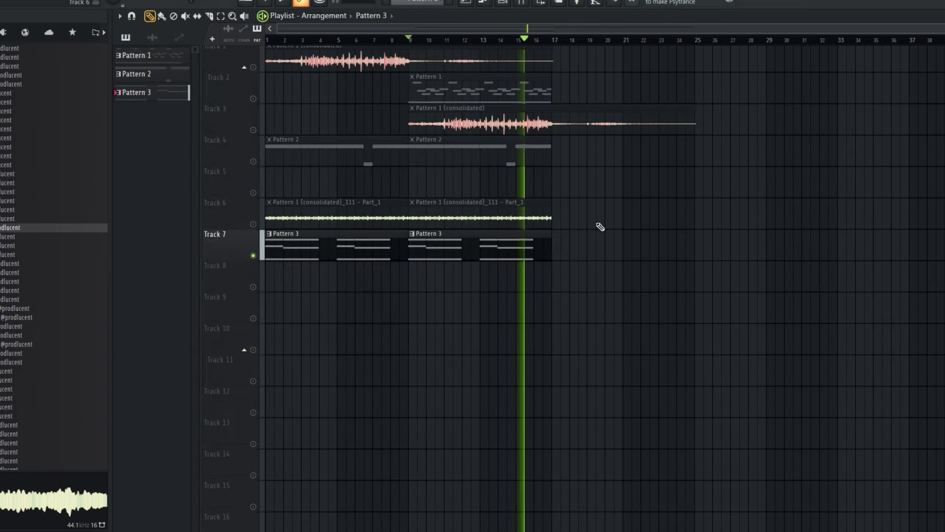
pyautogui.keyDown('ctrl'); pyautogui.click(254, 257); pyautogui.keyUp('ctrl')
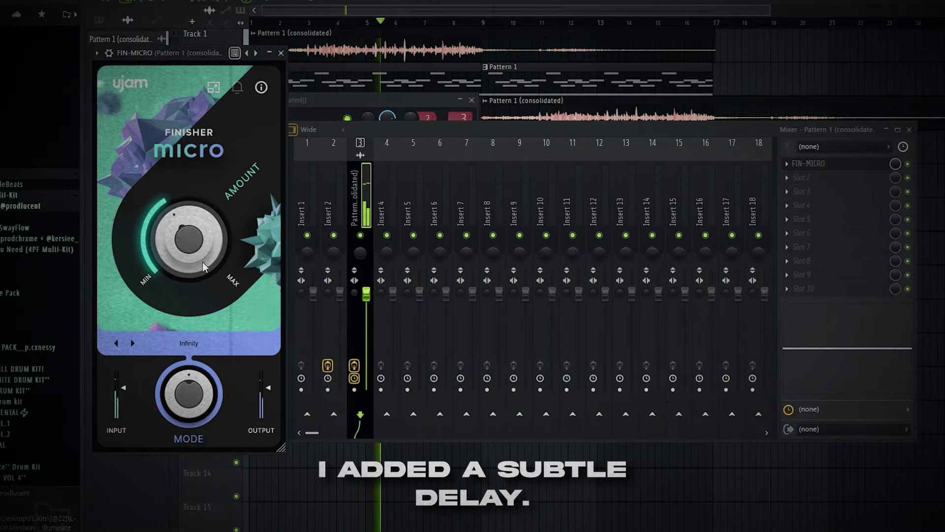
# Load Fruity Parametric EQ 2 below FIN-MICRO on the consolidated clip's insert, boosting the low mids and cutting the lows with band 1.
pyautogui.click(802, 177)
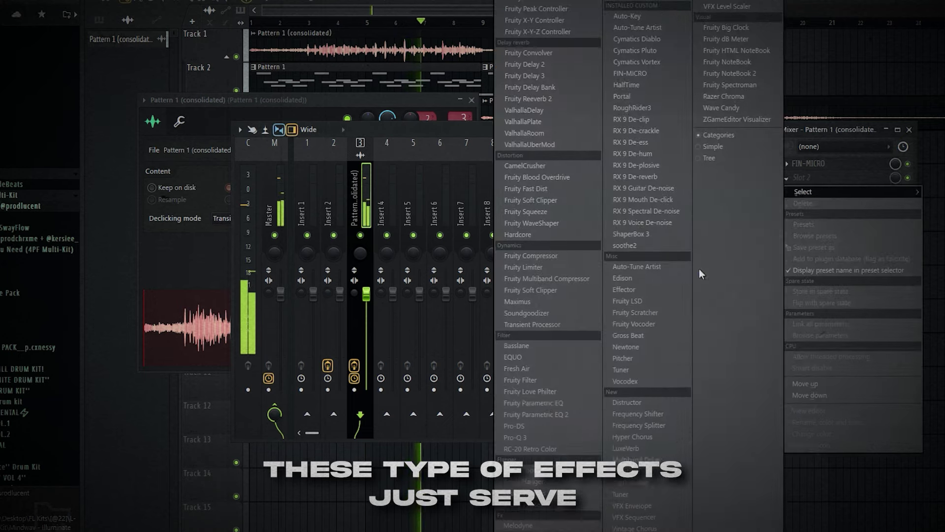
pyautogui.click(545, 409)
pyautogui.moveTo(230, 171); pyautogui.dragTo(266, 160)
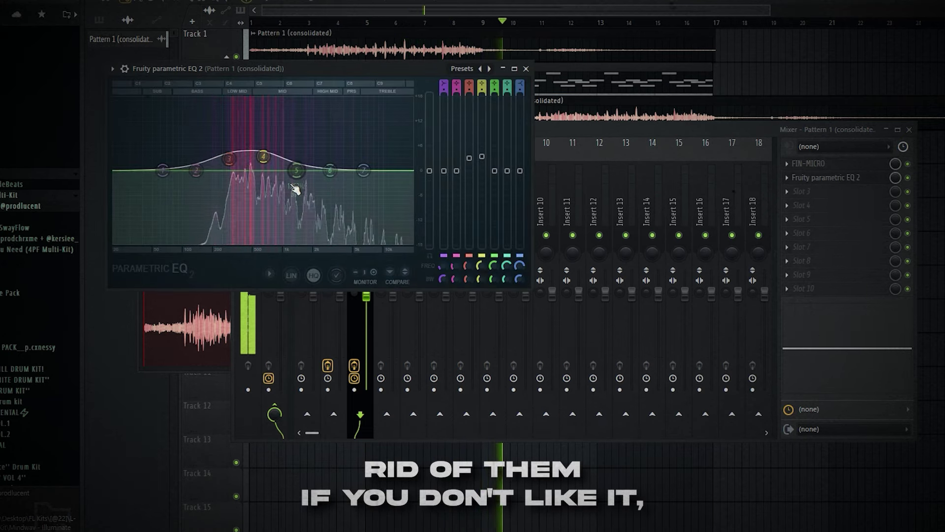
pyautogui.moveTo(163, 170); pyautogui.dragTo(200, 250)
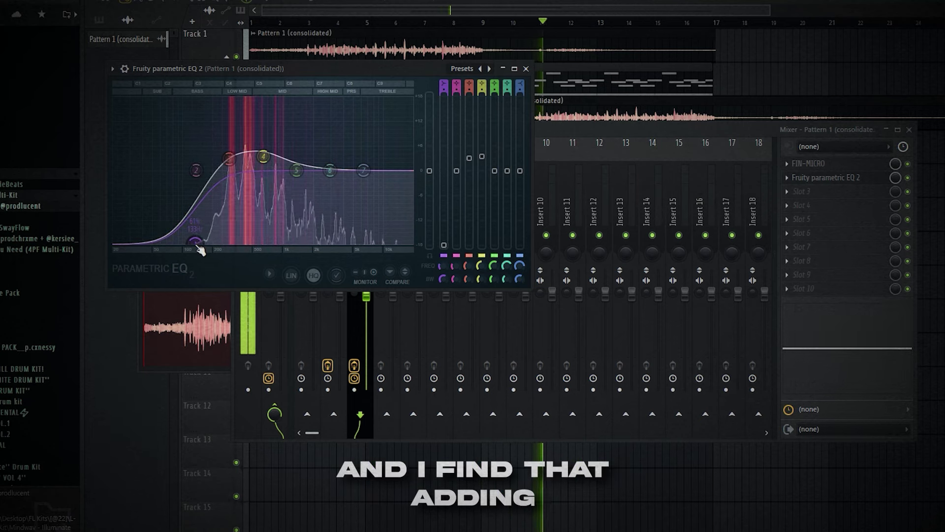
# Raise EQ bands 5 and 7, slightly lower band 6, and return to the playlist.
pyautogui.moveTo(297, 171); pyautogui.dragTo(293, 153)
pyautogui.moveTo(364, 171); pyautogui.dragTo(344, 128)
pyautogui.moveTo(330, 171); pyautogui.dragTo(326, 180)
pyautogui.click(526, 68)
pyautogui.press('F9')
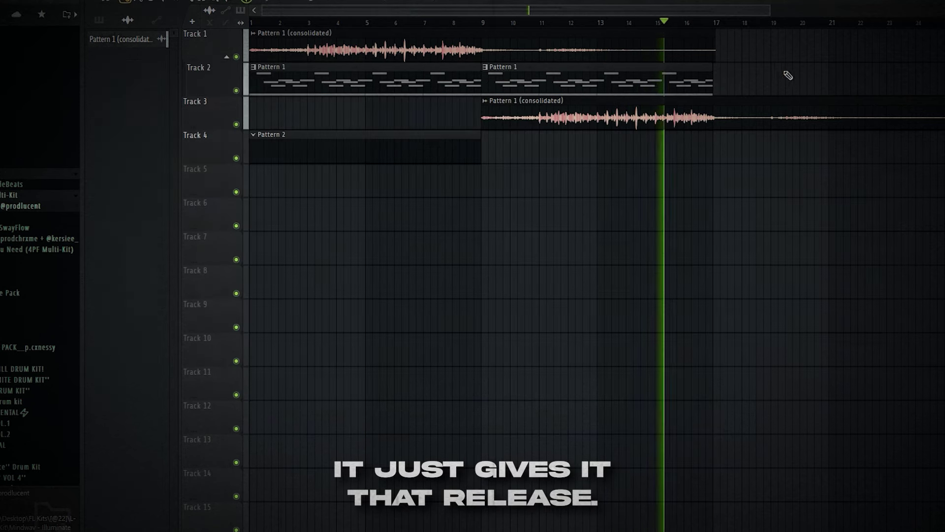
pyautogui.scroll(-3, 359, 190)
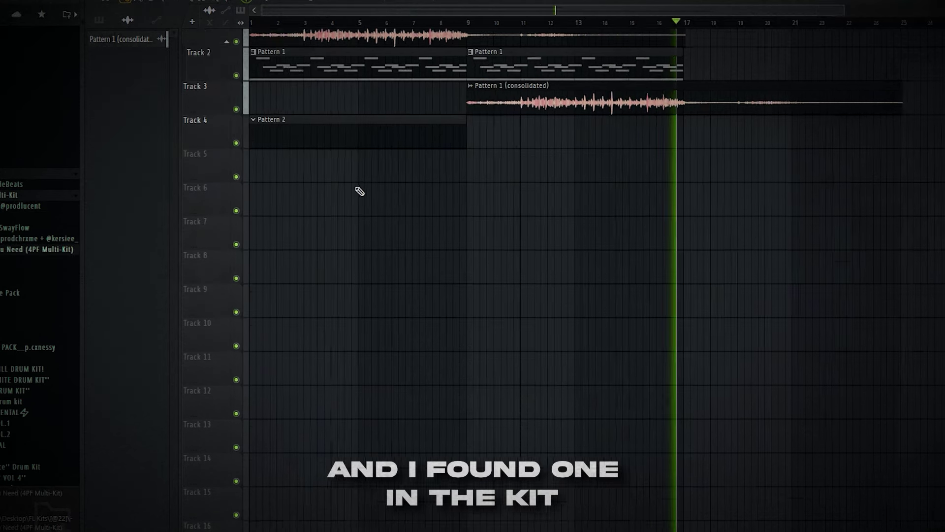
# Stop playback and add an Omnisphere channel to the channel rack for Pattern 2.
pyautogui.press('space')
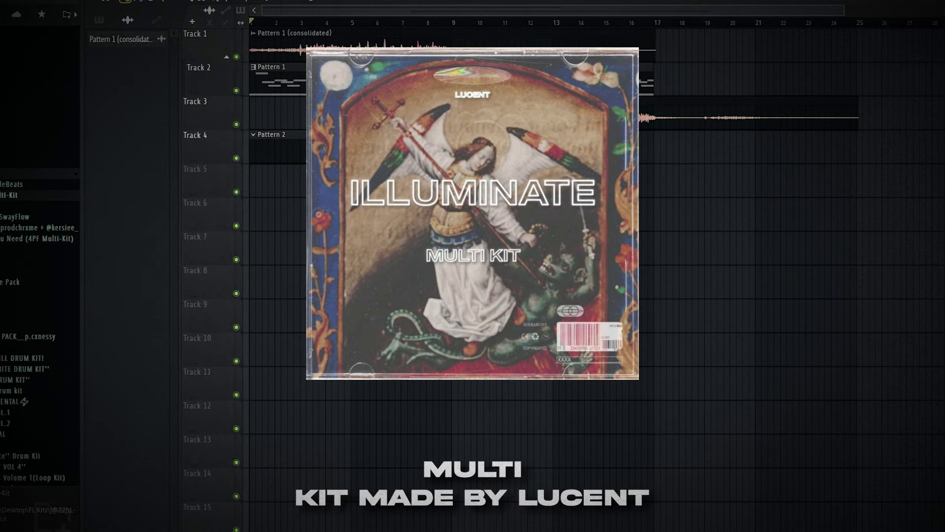
pyautogui.press('F6')
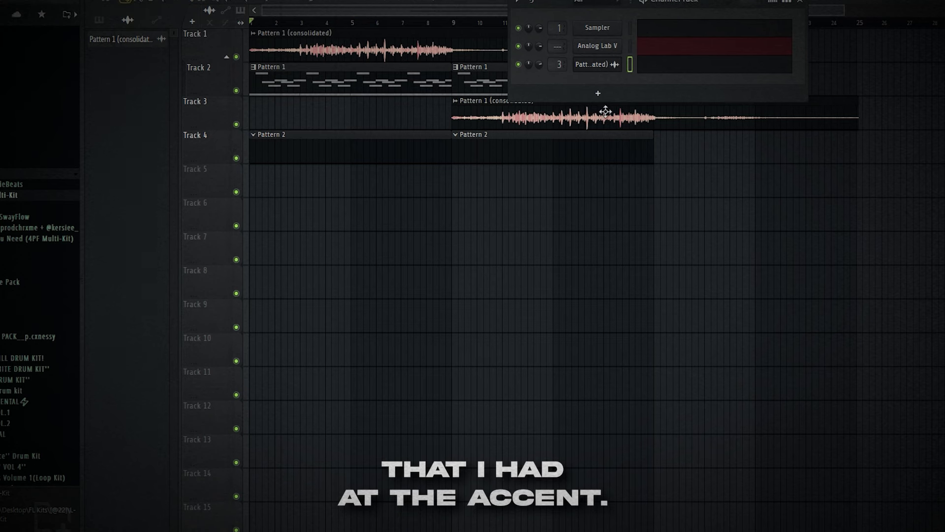
pyautogui.click(598, 93)
pyautogui.click(710, 203)
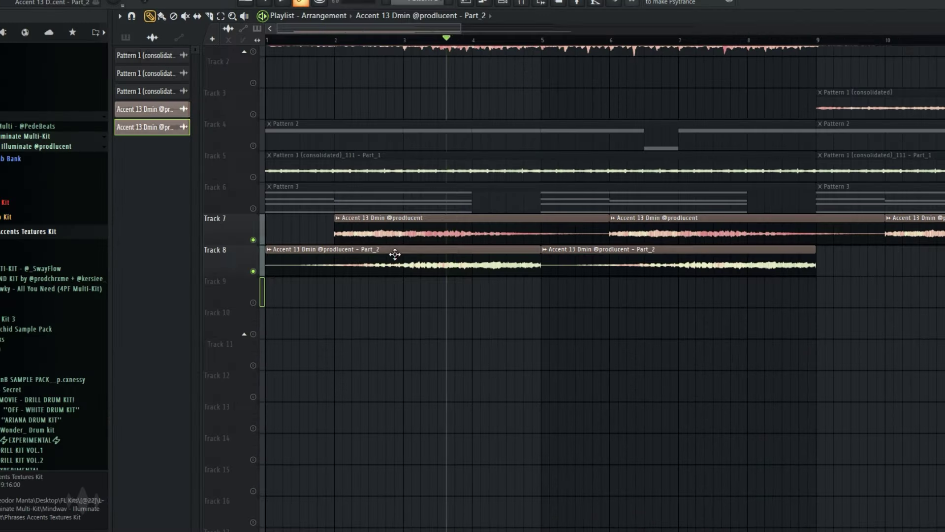
# Check the reversed Accent 13 Dmin clip's settings, and shift all Track 7 Accent clips one bar earlier to start at bar 1.
pyautogui.doubleClick(392, 253)
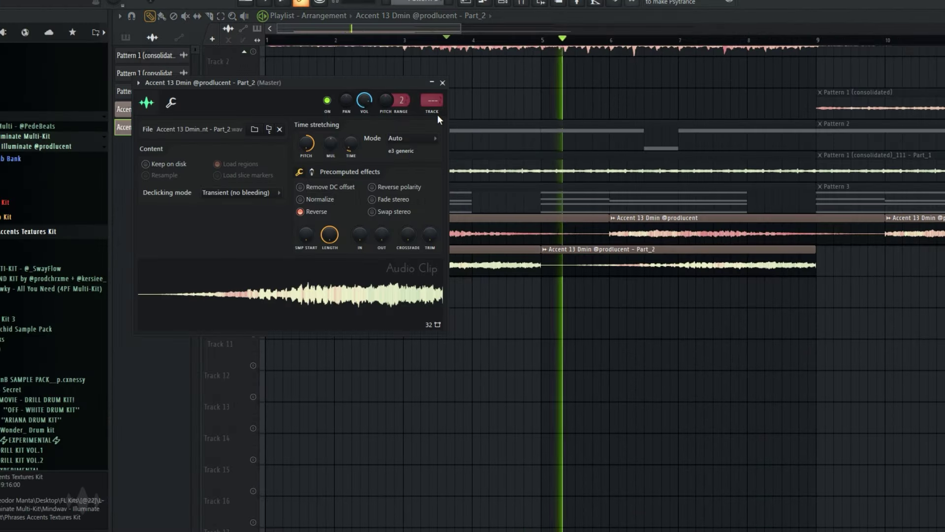
pyautogui.doubleClick(602, 254)
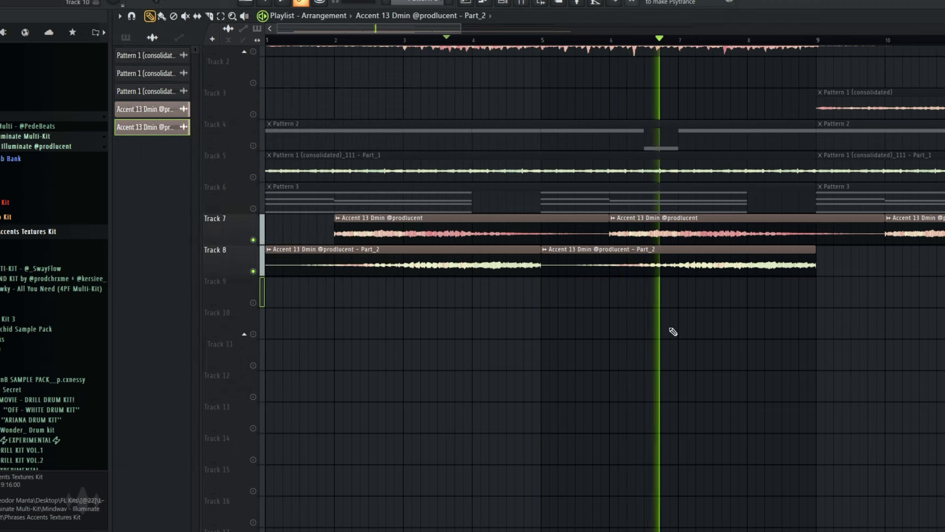
pyautogui.scroll(-2, 827, 250)
pyautogui.scroll(-2, 830, 251)
pyautogui.moveTo(840, 240); pyautogui.dragTo(241, 237)
pyautogui.moveTo(453, 242); pyautogui.dragTo(418, 242)
pyautogui.click(544, 321)
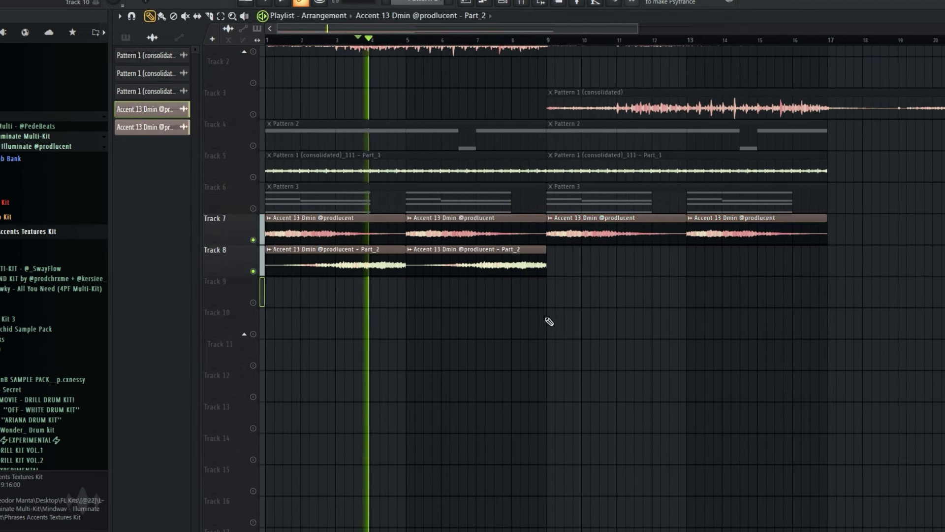
# Duplicate the two reversed Accent clips on Track 8 to fill bars 9 to 17, and end the solo of Tracks 7 and 8.
pyautogui.moveTo(560, 262); pyautogui.dragTo(236, 297)
pyautogui.hotkey('ctrl', 'b')
pyautogui.keyDown('ctrl'); pyautogui.click(538, 329); pyautogui.keyUp('ctrl')
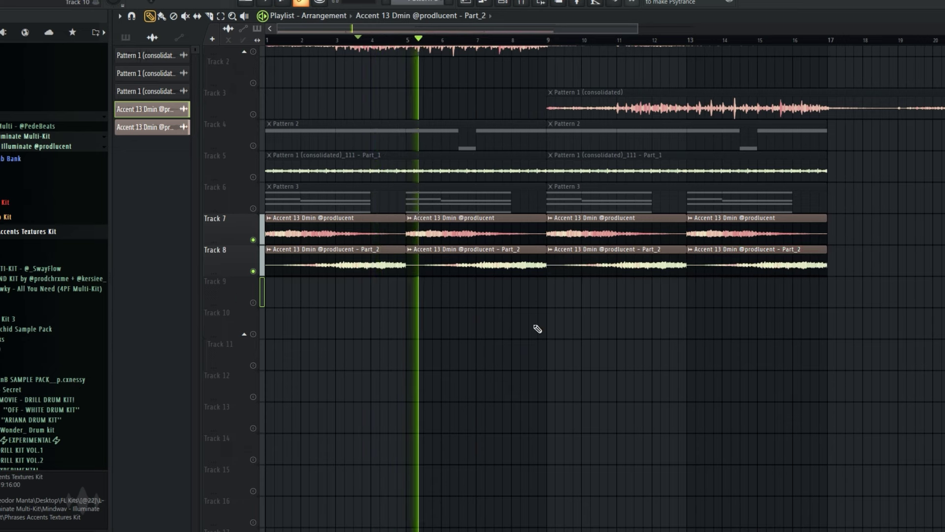
pyautogui.moveTo(839, 264); pyautogui.dragTo(177, 354)
pyautogui.keyDown('ctrl'); pyautogui.click(446, 337); pyautogui.keyUp('ctrl')
pyautogui.rightClick(253, 240)
pyautogui.rightClick(254, 240)
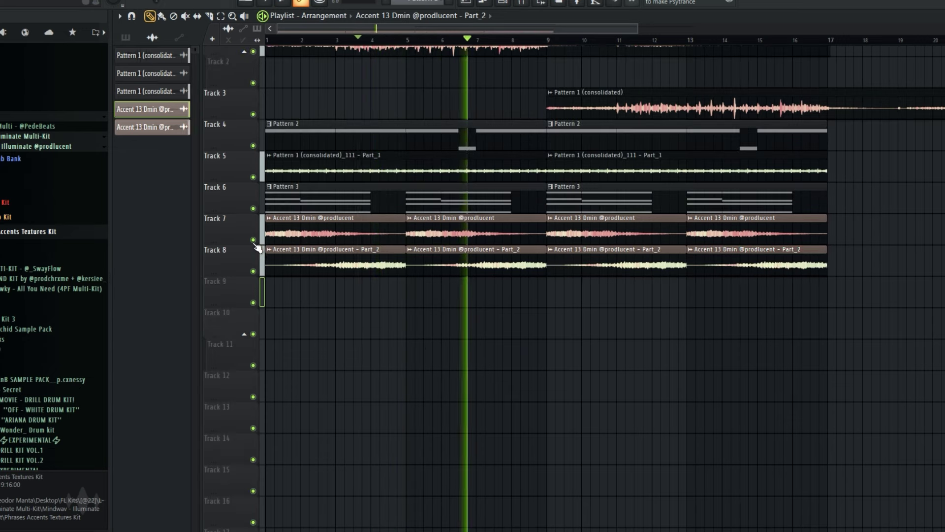
# Play back the full arrangement and compare it with Track 5 muted and unmuted.
pyautogui.press('space')
pyautogui.press('space')
pyautogui.moveTo(884, 236); pyautogui.dragTo(247, 338)
pyautogui.rightClick(425, 323)
pyautogui.scroll(-3, 425, 323)
pyautogui.moveTo(663, 274); pyautogui.dragTo(300, 232)
pyautogui.rightClick(456, 321)
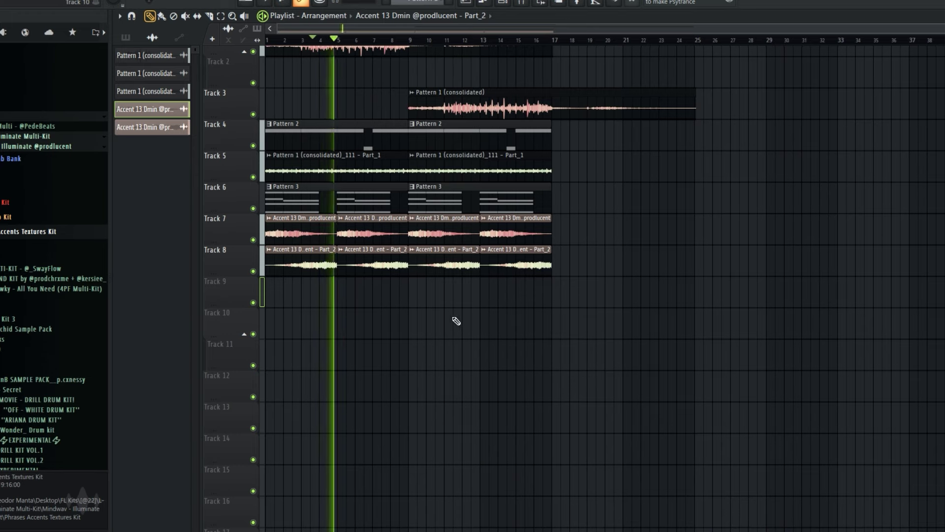
pyautogui.moveTo(614, 272); pyautogui.dragTo(332, 221)
pyautogui.rightClick(356, 327)
pyautogui.scroll(3, 317, 317)
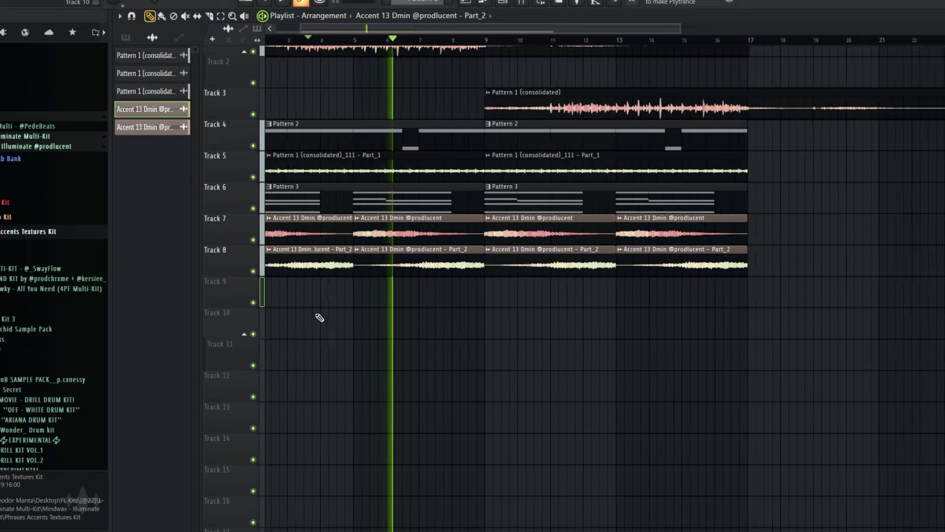
pyautogui.click(254, 197)
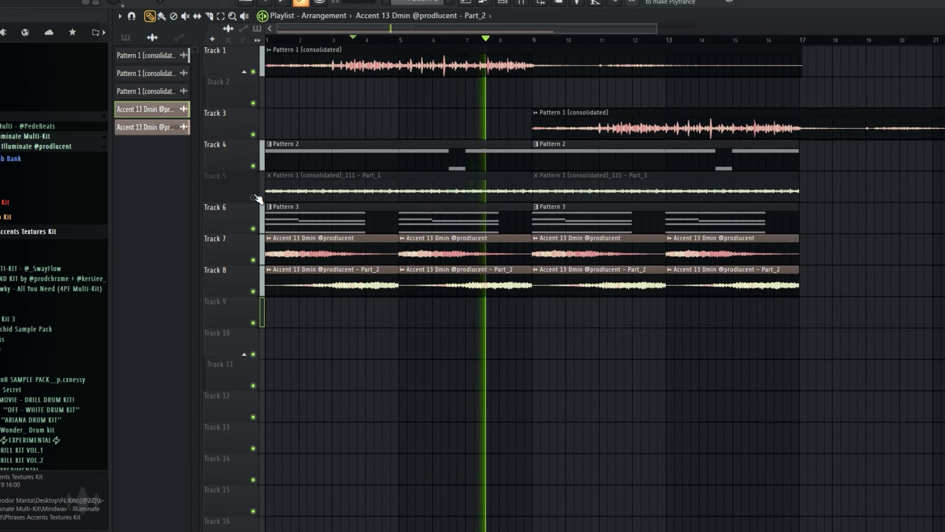
pyautogui.click(254, 197)
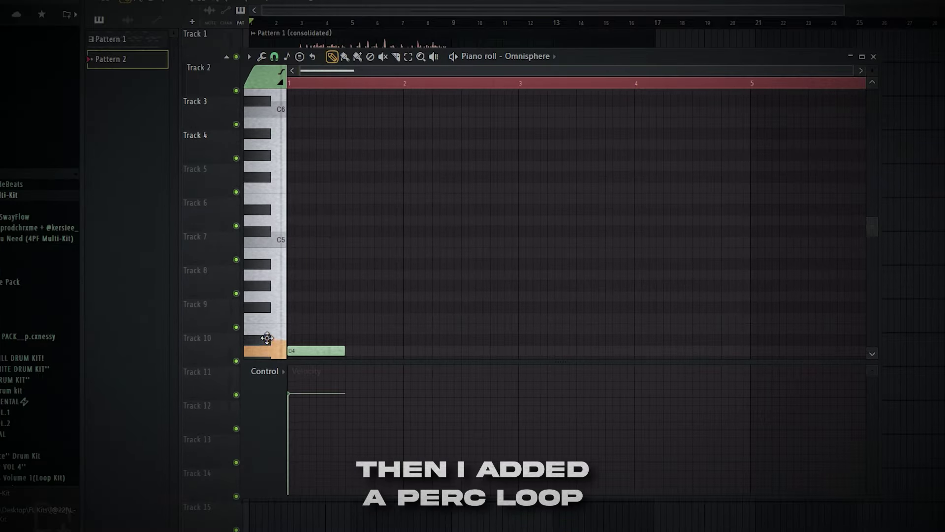
# Place four consecutive two-bar D#4 notes in Pattern 2's Omnisphere piano roll, starting at bars 1, 3, 5 and 7.
pyautogui.moveTo(267, 338); pyautogui.dragTo(267, 333)
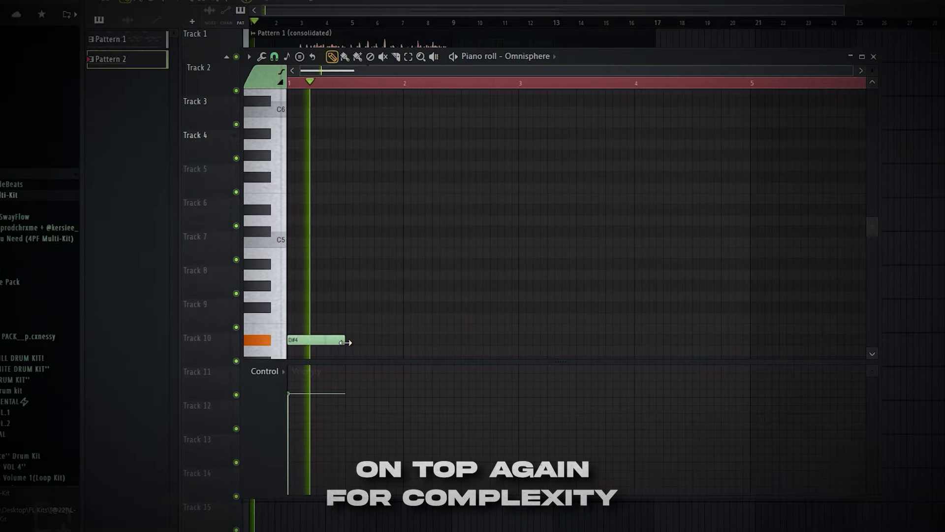
pyautogui.moveTo(345, 343); pyautogui.dragTo(524, 342)
pyautogui.scroll(-1, 501, 344)
pyautogui.click(487, 341)
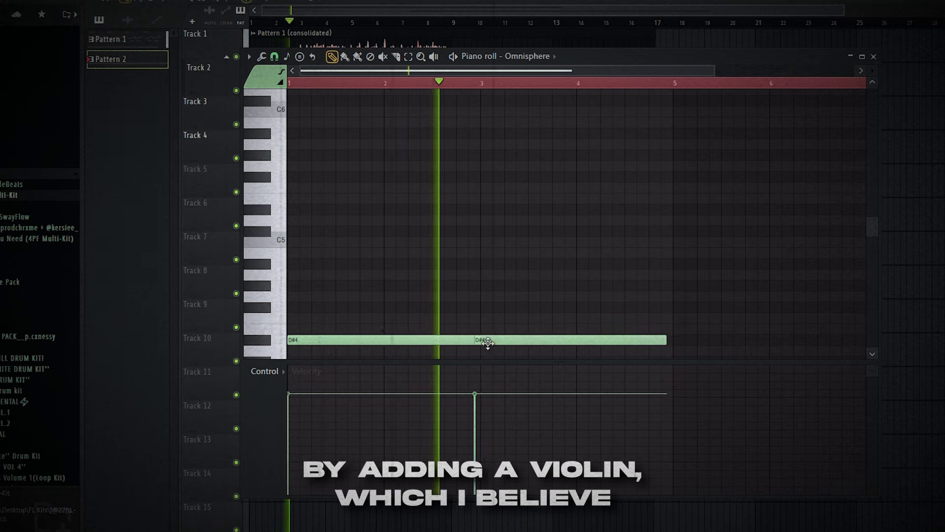
pyautogui.scroll(-1, 487, 342)
pyautogui.click(580, 340)
pyautogui.click(726, 340)
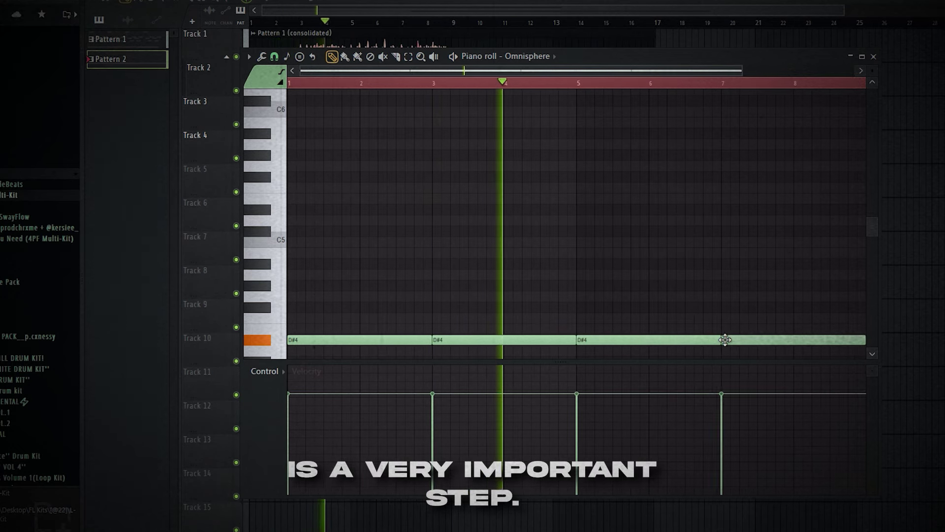
# Shorten the D#4 note at bar 5 by half a bar and add an A#3 note where it ends.
pyautogui.moveTo(725, 339); pyautogui.dragTo(616, 257)
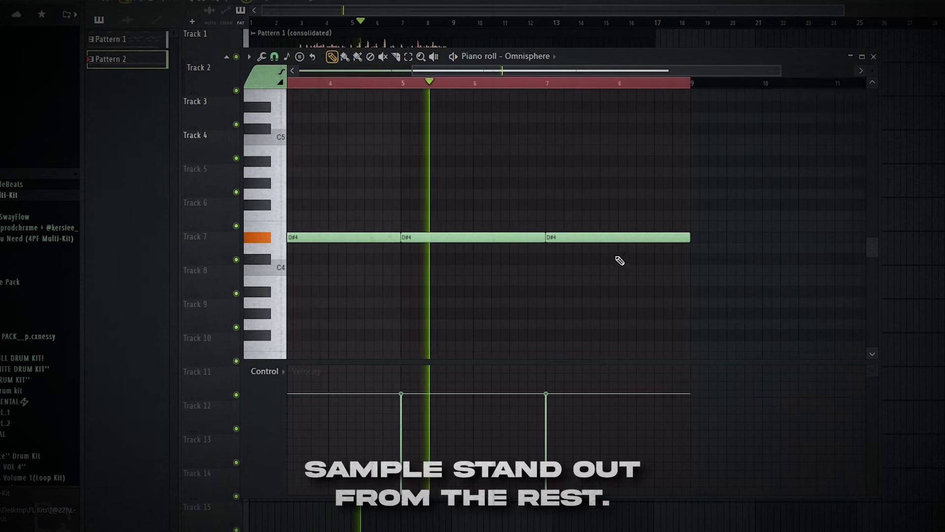
pyautogui.moveTo(545, 237); pyautogui.dragTo(510, 240)
pyautogui.press('space')
pyautogui.click(514, 294)
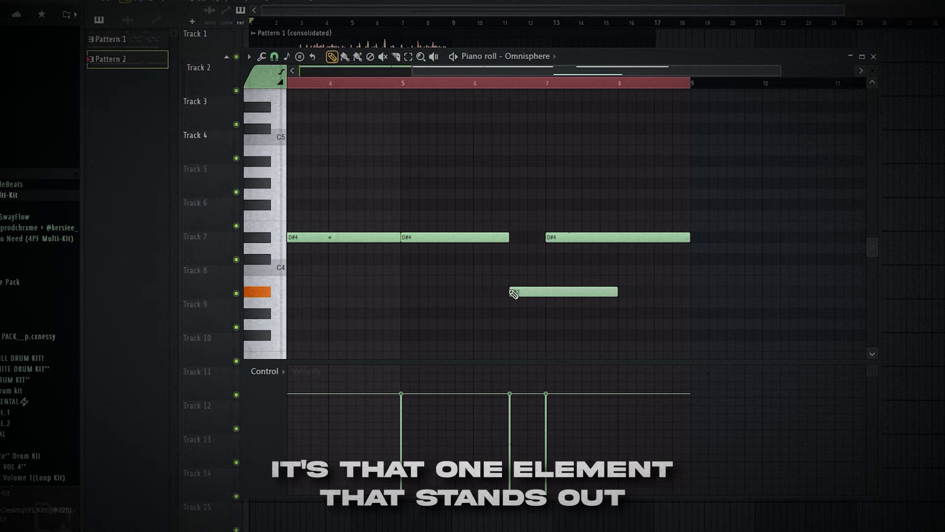
# Transpose all Pattern 2 notes down two octaves, to D#2 and A#1.
pyautogui.scroll(-1, 546, 297)
pyautogui.moveTo(692, 212); pyautogui.dragTo(256, 294)
pyautogui.press('space')
pyautogui.hotkey('ctrl', 'Down')
pyautogui.hotkey('ctrl', 'Down')
pyautogui.hotkey('ctrl', 'Down')
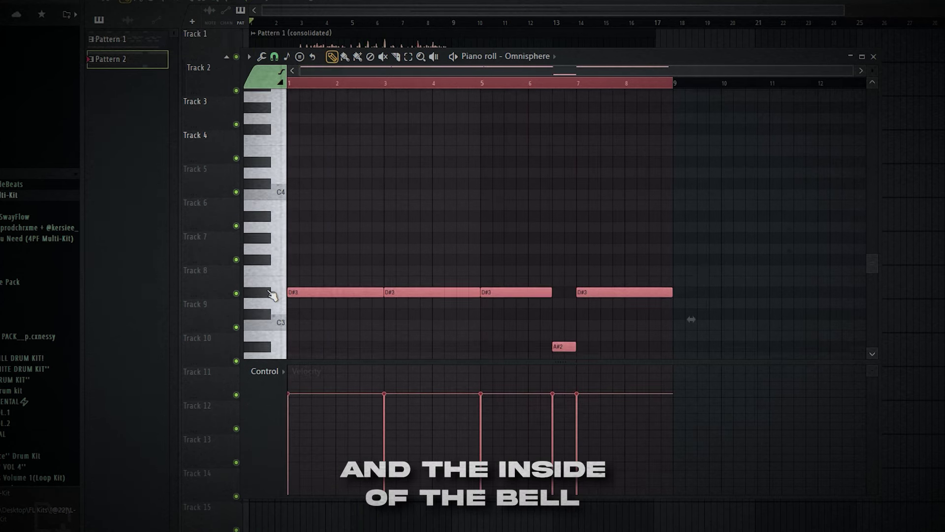
pyautogui.hotkey('ctrl', 'Up')
pyautogui.keyDown('ctrl'); pyautogui.click(612, 264); pyautogui.keyUp('ctrl')
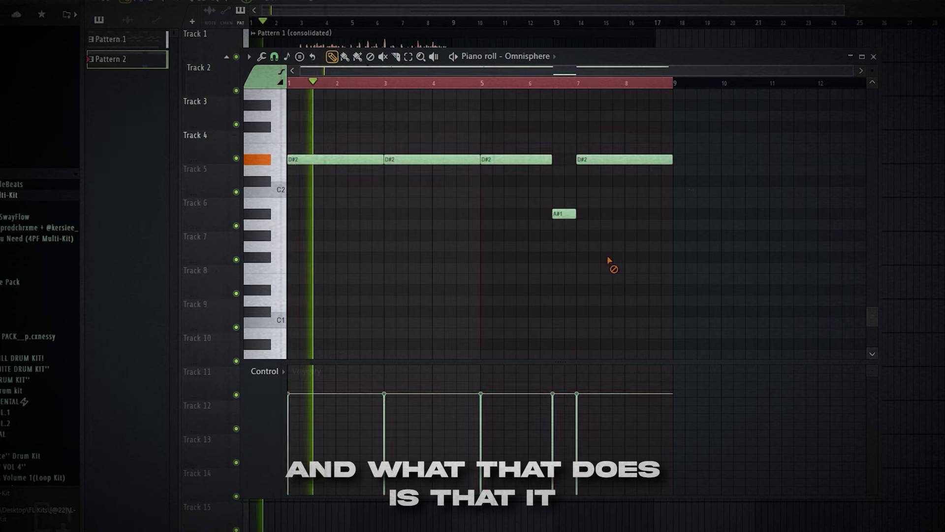
# Raise the velocity of all Pattern 2 notes to maximum and show the channel rack.
pyautogui.hotkey('ctrl', 'a')
pyautogui.scroll(5, 588, 331)
pyautogui.keyDown('ctrl'); pyautogui.click(588, 331); pyautogui.keyUp('ctrl')
pyautogui.press('F6')
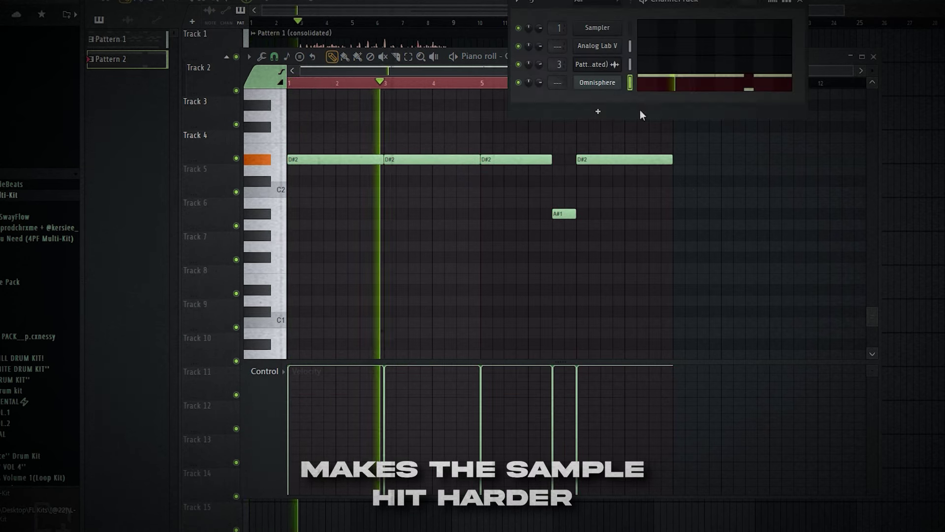
pyautogui.moveTo(719, 135); pyautogui.dragTo(261, 296)
pyautogui.keyDown('ctrl'); pyautogui.click(512, 291); pyautogui.keyUp('ctrl')
pyautogui.moveTo(743, 112); pyautogui.dragTo(232, 306)
pyautogui.keyDown('ctrl'); pyautogui.click(603, 249); pyautogui.keyUp('ctrl')
pyautogui.hotkey('ctrl', 'a')
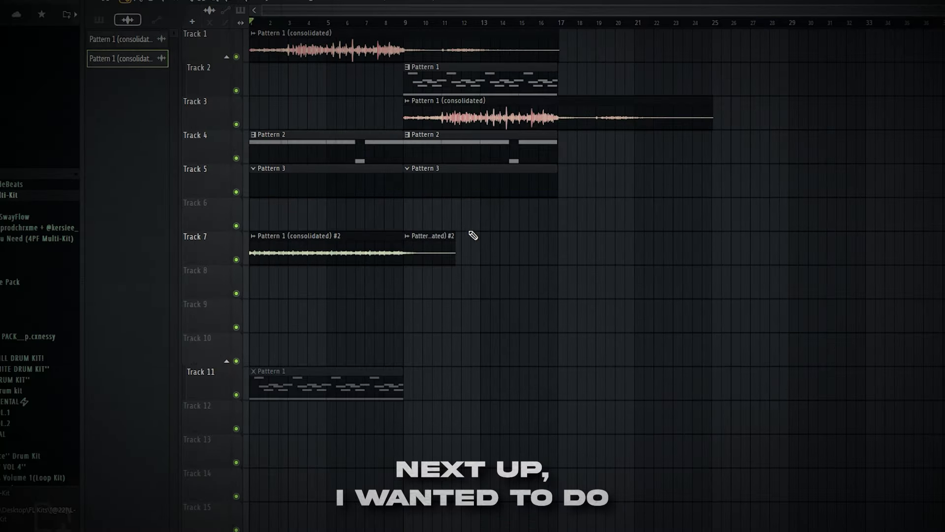
# Delete the tail after bar 9 on Track 7 and make the remaining consolidated clip unique, saving it as a new sample.
pyautogui.rightClick(431, 246)
pyautogui.click(253, 236)
pyautogui.click(407, 263)
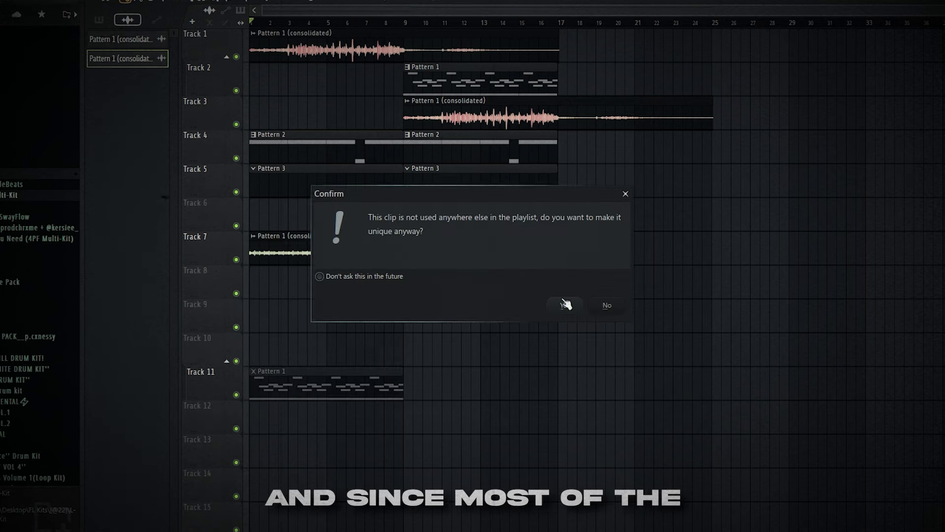
pyautogui.click(566, 306)
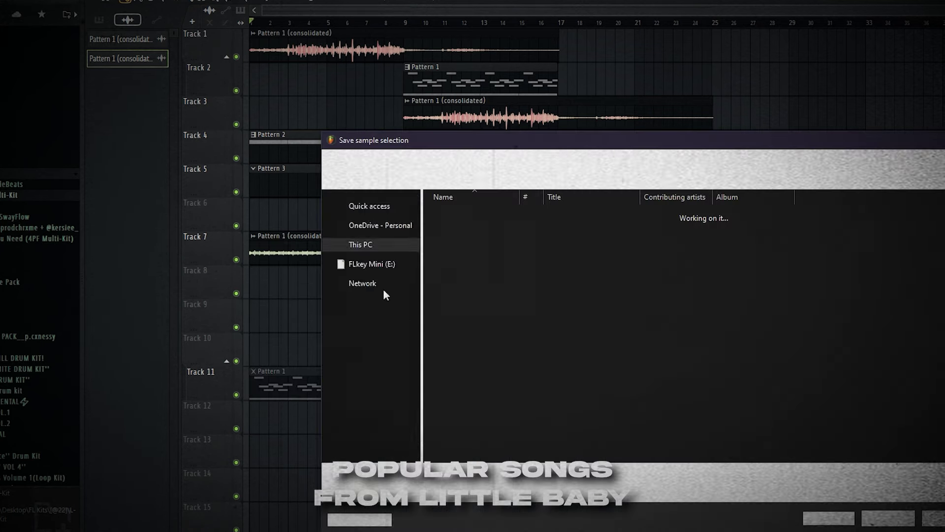
pyautogui.press('Return')
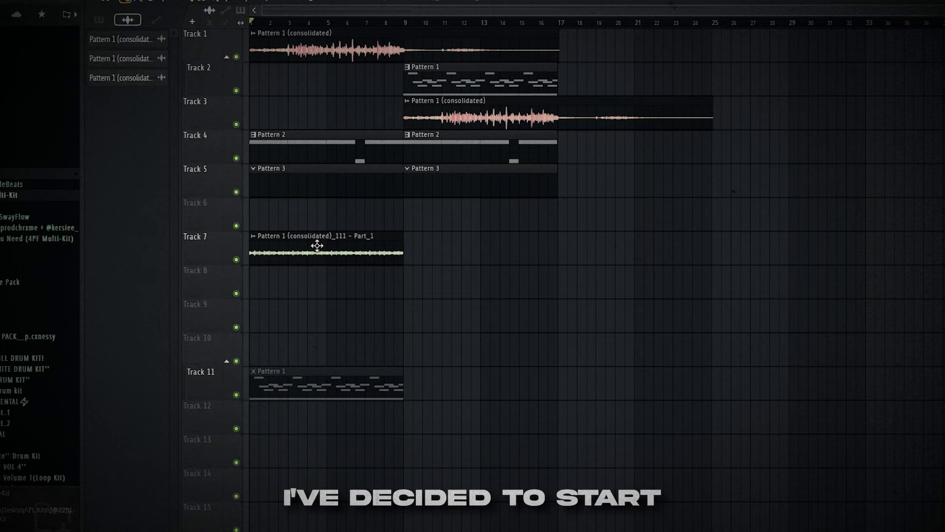
# Route the new Track 7 audio clip to a free mixer insert and load HalfTime in its first effect slot.
pyautogui.doubleClick(317, 246)
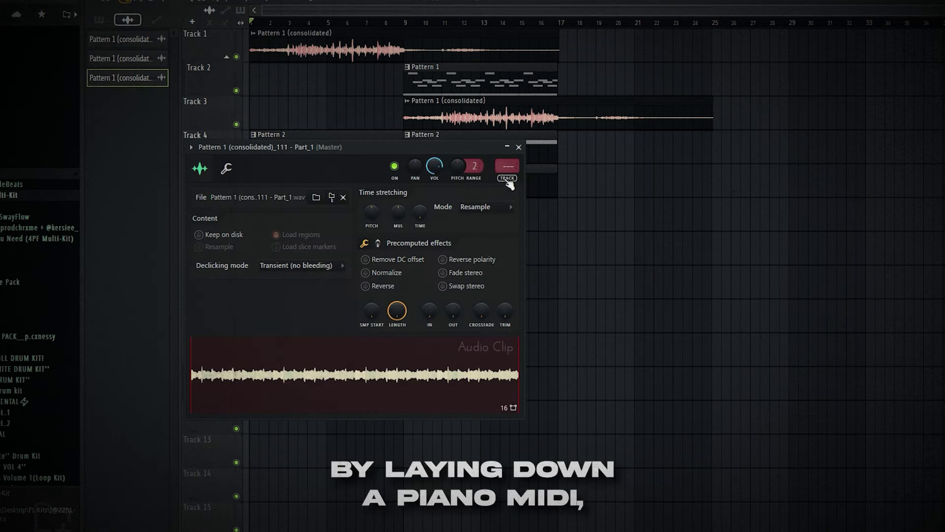
pyautogui.hotkey('ctrl', 'l')
pyautogui.click(825, 165)
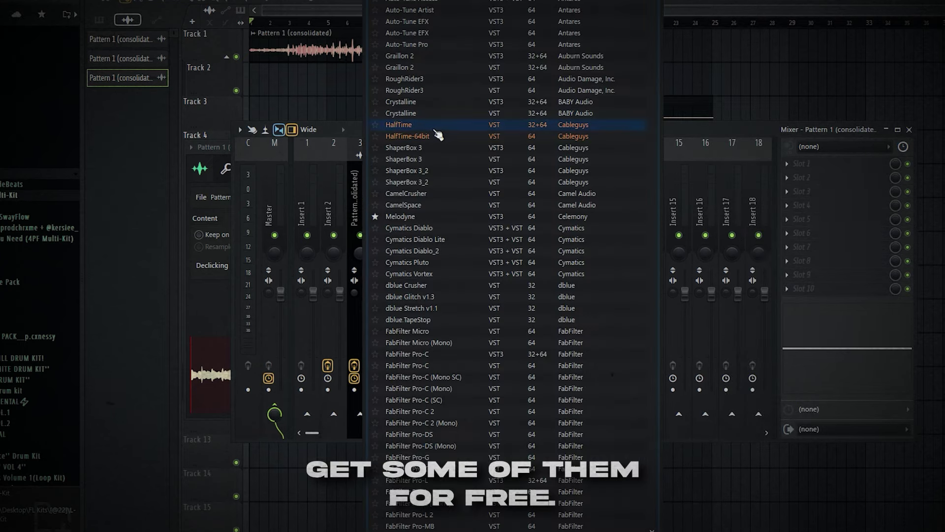
pyautogui.click(438, 136)
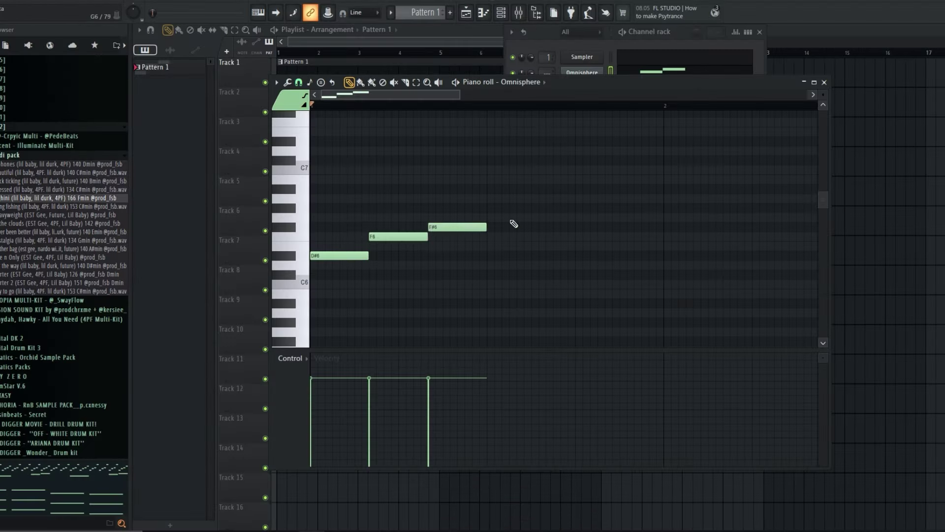
# Duplicate the D#6, F6, F#6 figure in Pattern 1 and replace the copy's last note with A#6.
pyautogui.hotkey('ctrl', 'a')
pyautogui.moveTo(354, 256); pyautogui.dragTo(518, 258)
pyautogui.press('space')
pyautogui.hotkey('ctrl', 'd')
pyautogui.rightClick(633, 229)
pyautogui.click(609, 191)
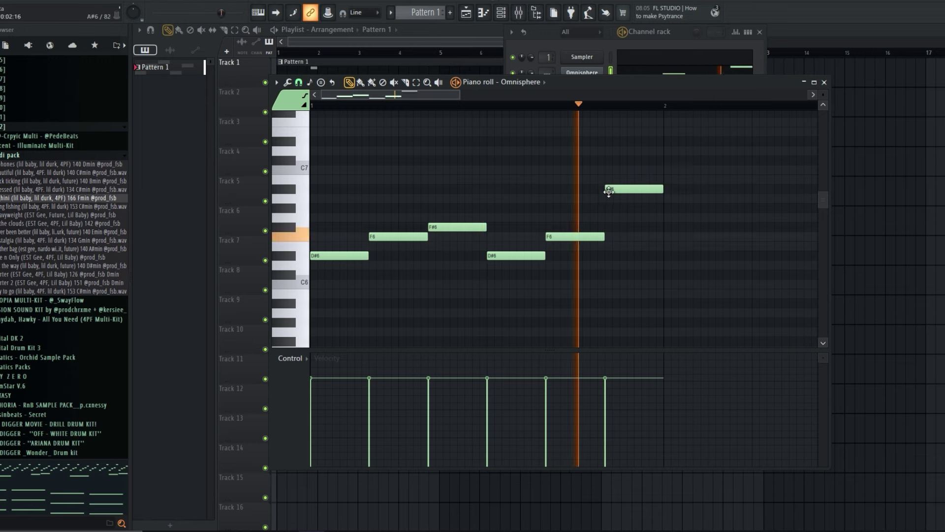
# Duplicate the one-bar, six-note melody repeatedly until it fills eight bars.
pyautogui.scroll(-2, 609, 191)
pyautogui.hotkey('ctrl', 'a')
pyautogui.hotkey('ctrl', 'b')
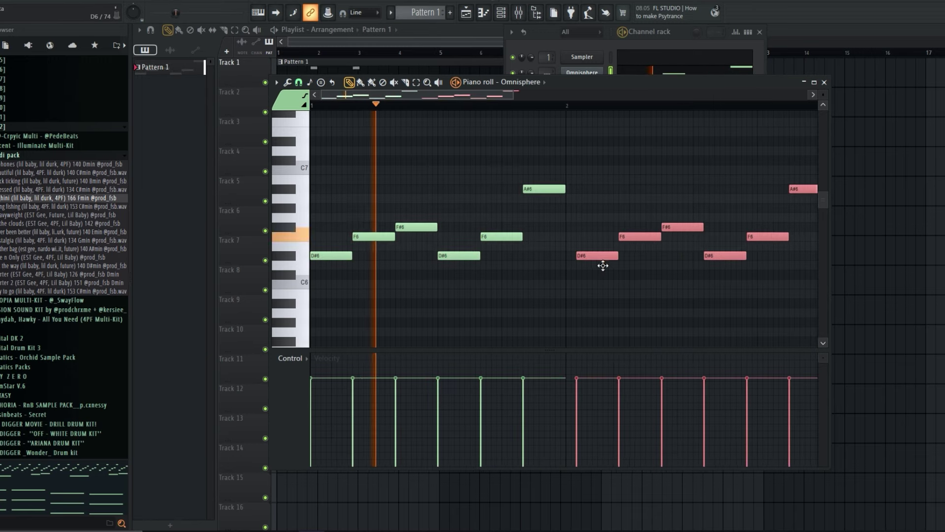
pyautogui.scroll(-2, 603, 266)
pyautogui.hotkey('ctrl', 'a')
pyautogui.hotkey('ctrl', 'b')
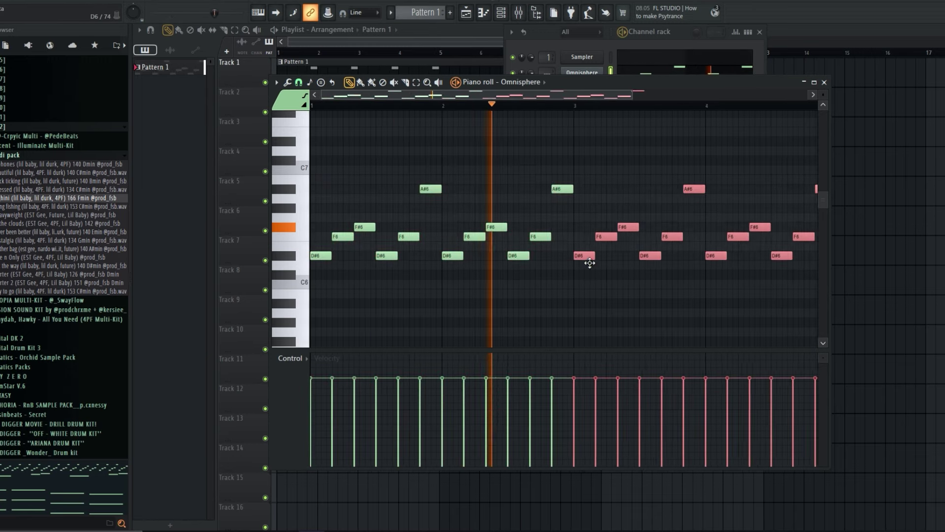
pyautogui.scroll(-2, 630, 221)
pyautogui.hotkey('ctrl', 'a')
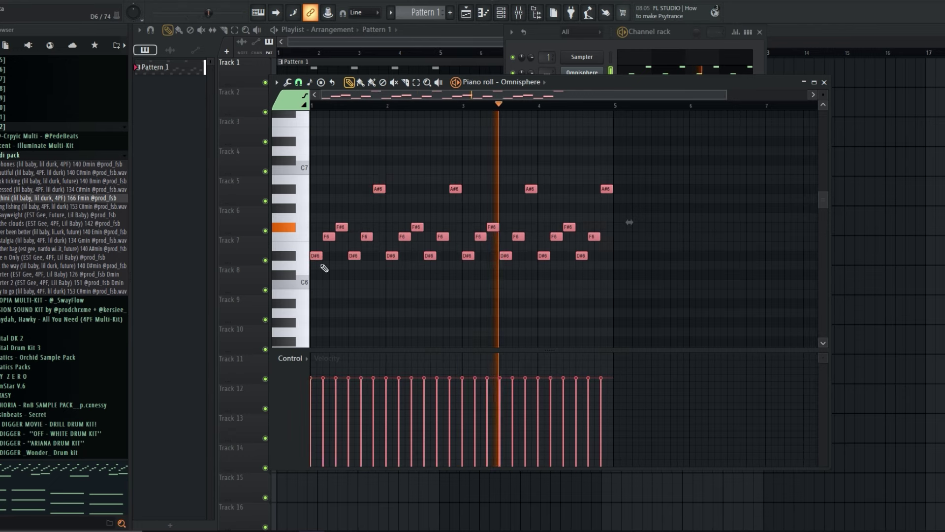
pyautogui.moveTo(318, 256); pyautogui.dragTo(622, 252)
pyautogui.hotkey('ctrl', 'd')
pyautogui.scroll(-1, 581, 259)
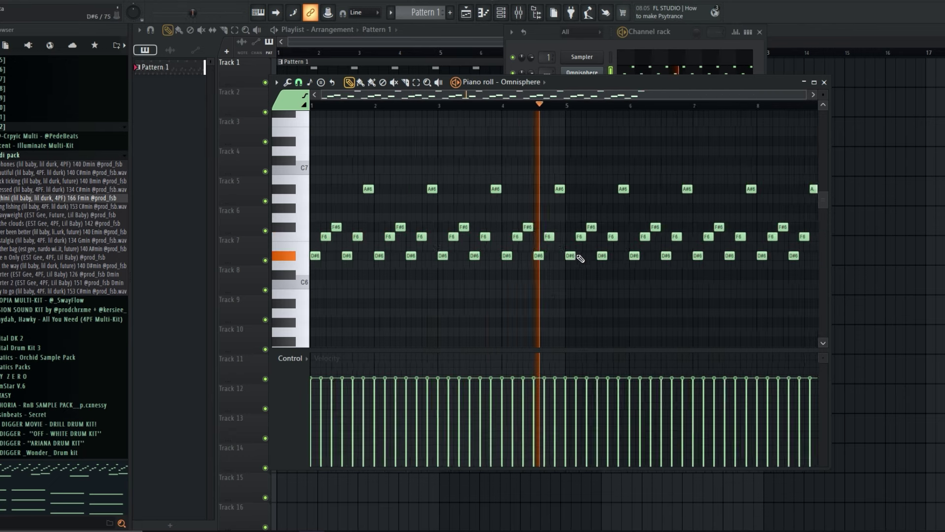
# Add one-bar F5, A#4 and D#4 notes at bar 1 below the melody and play the result.
pyautogui.scroll(-2, 580, 259)
pyautogui.scroll(4, 501, 266)
pyautogui.moveTo(320, 297); pyautogui.dragTo(278, 296)
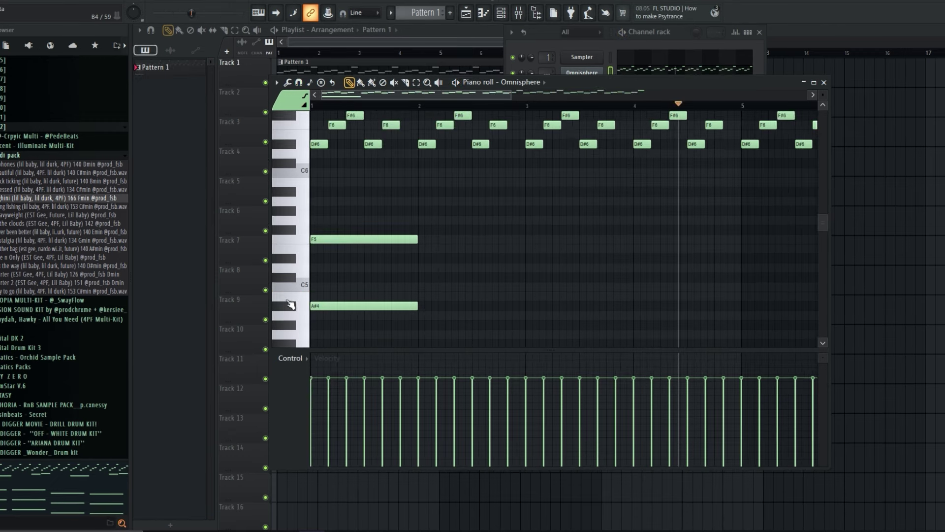
pyautogui.scroll(-3, 335, 315)
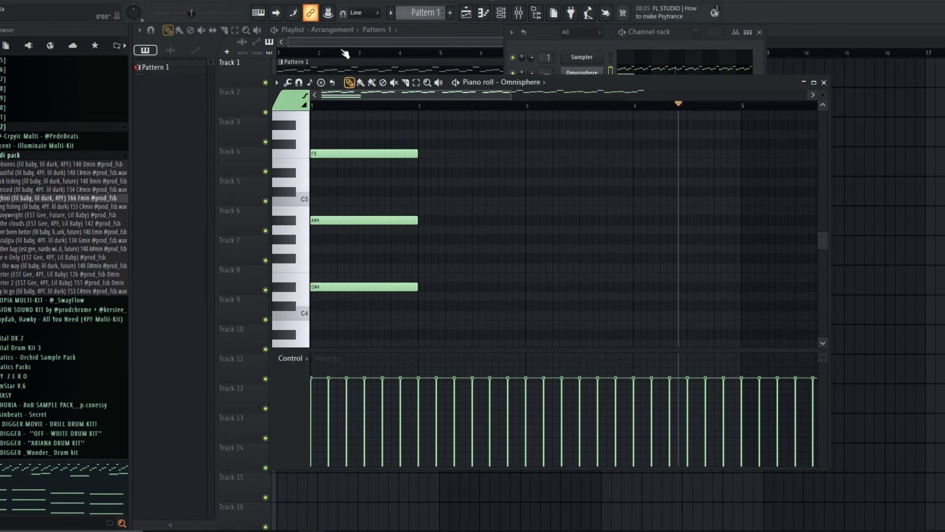
pyautogui.press('space')
pyautogui.scroll(2, 365, 184)
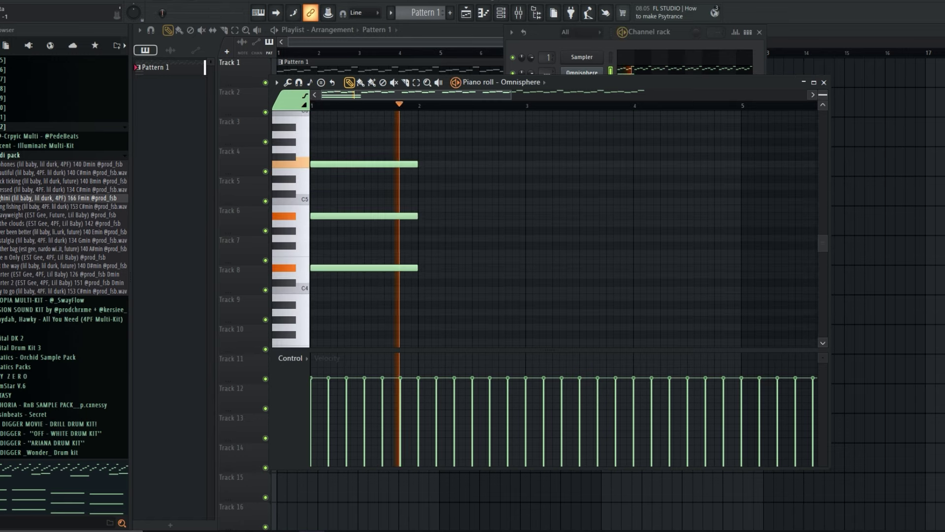
# Lower the bass notes of the last two chords, setting bar 5 to B3 and bar 7 to A#3.
pyautogui.hotkey('ctrl', 'a')
pyautogui.moveTo(422, 204); pyautogui.dragTo(458, 197)
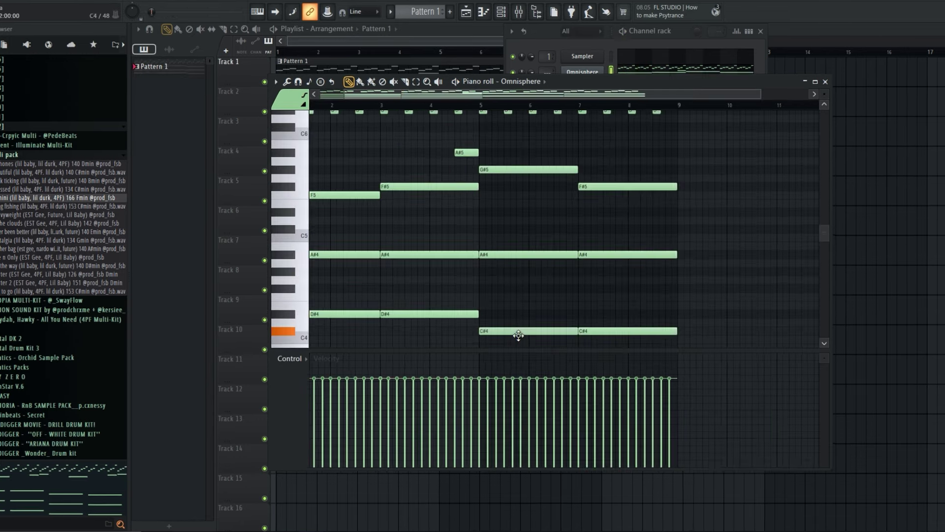
pyautogui.press('space')
pyautogui.scroll(-2, 514, 325)
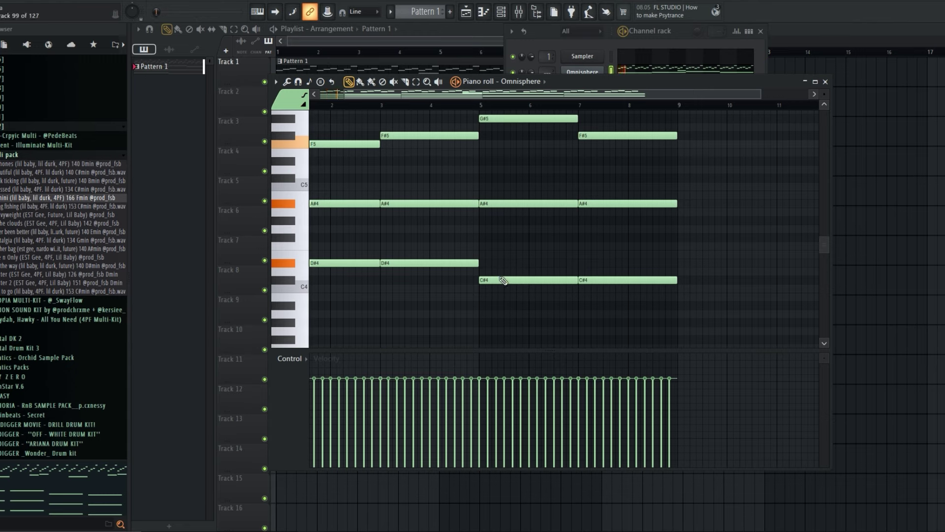
pyautogui.moveTo(499, 282); pyautogui.dragTo(497, 292)
pyautogui.moveTo(595, 280); pyautogui.dragTo(591, 305)
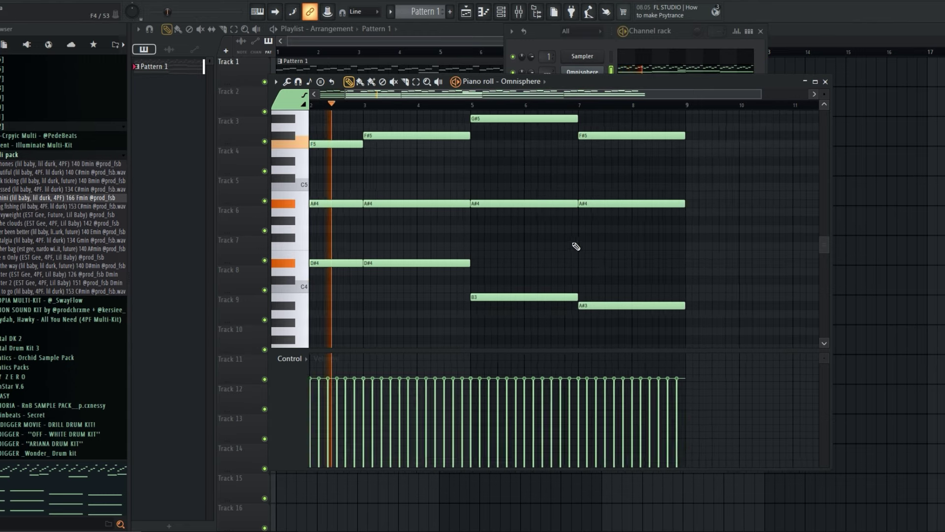
# Raise the bar 5 chord's A#4 to B4, try its top note at A5 and play the result.
pyautogui.scroll(2, 517, 172)
pyautogui.moveTo(512, 229); pyautogui.dragTo(516, 221)
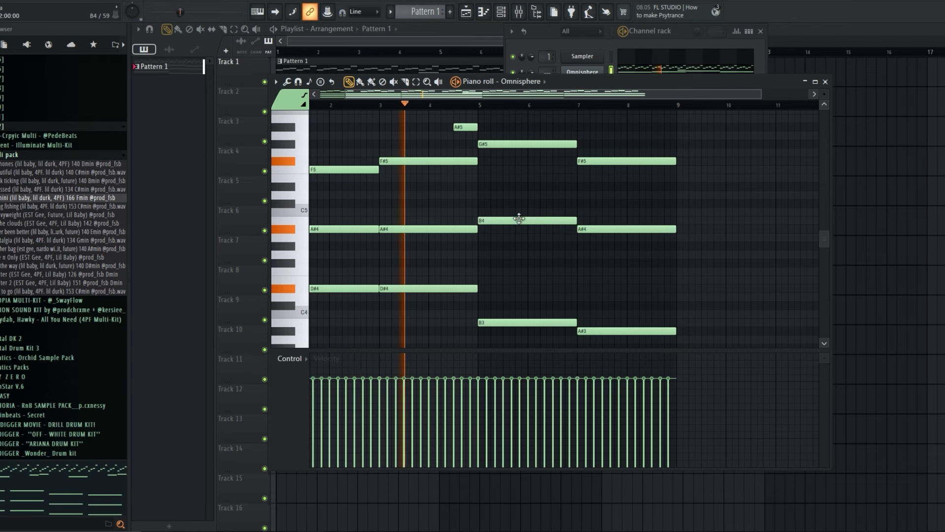
pyautogui.scroll(-2, 517, 217)
pyautogui.scroll(4, 544, 239)
pyautogui.moveTo(497, 182); pyautogui.dragTo(496, 173)
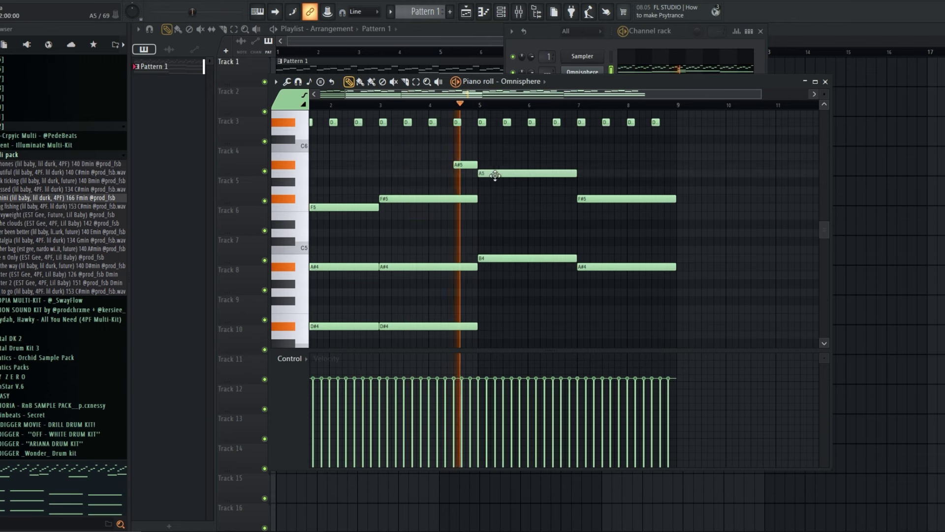
pyautogui.press('space')
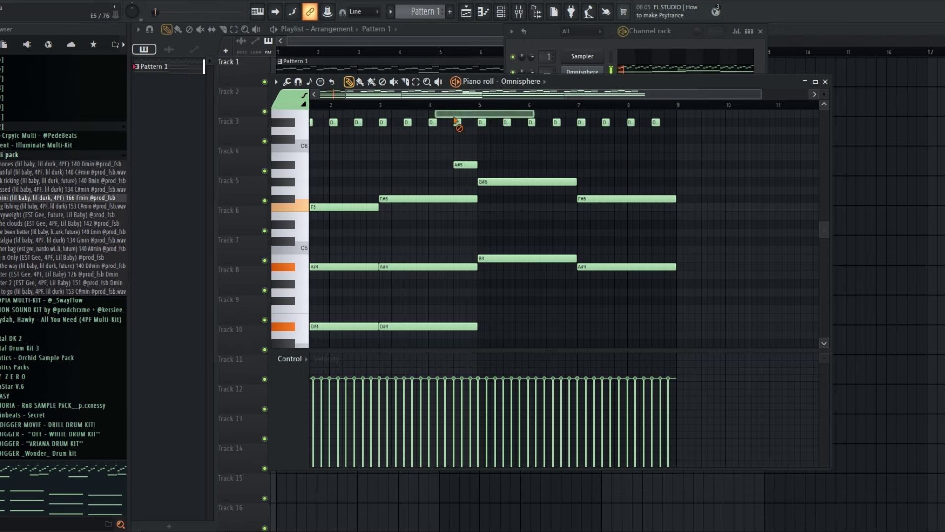
# Lower the F#5 of the bar 7 chord to F5 and play the chord progression.
pyautogui.scroll(-4, 551, 216)
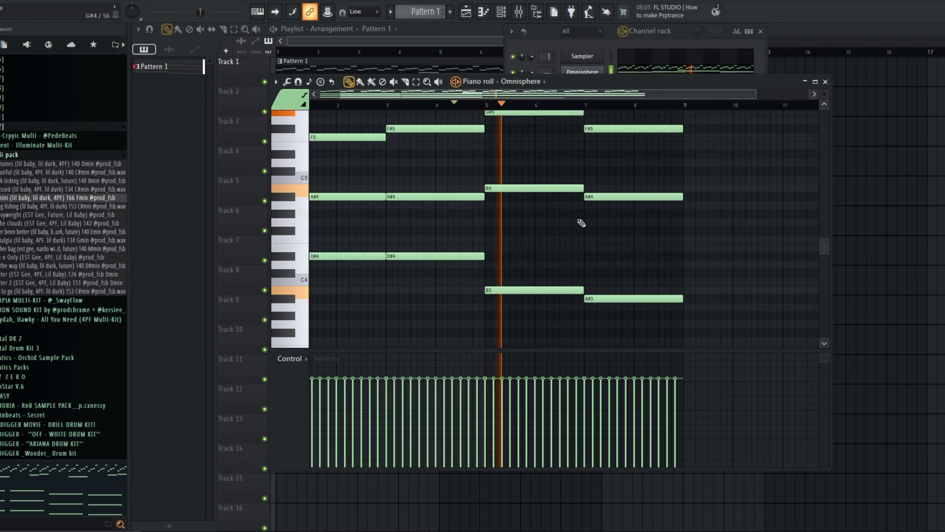
pyautogui.scroll(3, 605, 200)
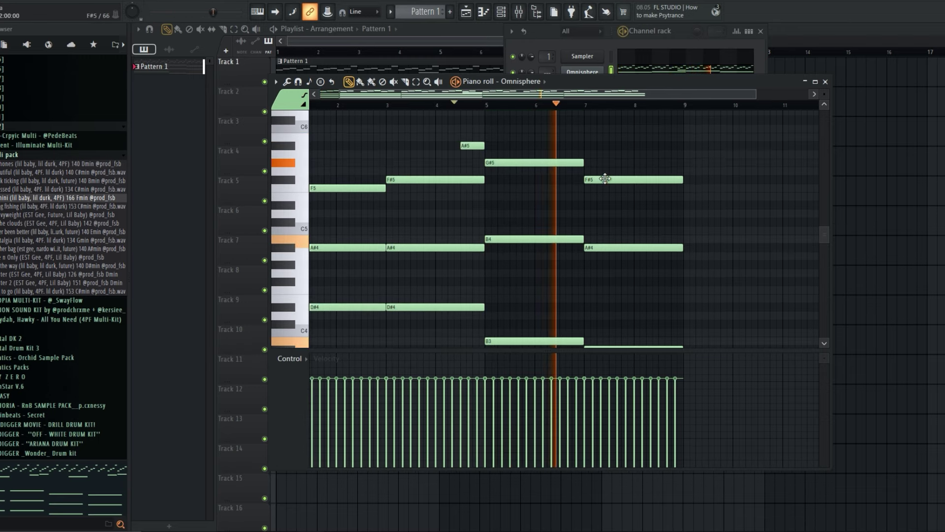
pyautogui.moveTo(605, 178)
pyautogui.mouseDown()
pyautogui.moveTo(605, 205)
pyautogui.moveTo(593, 181)
pyautogui.mouseUp()
pyautogui.scroll(-1, 606, 205)
pyautogui.press('space')
# Select all the chord notes below the melody in Pattern 1 and clear the selection.
pyautogui.hotkey('ctrl', 'a')
pyautogui.scroll(-2, 588, 291)
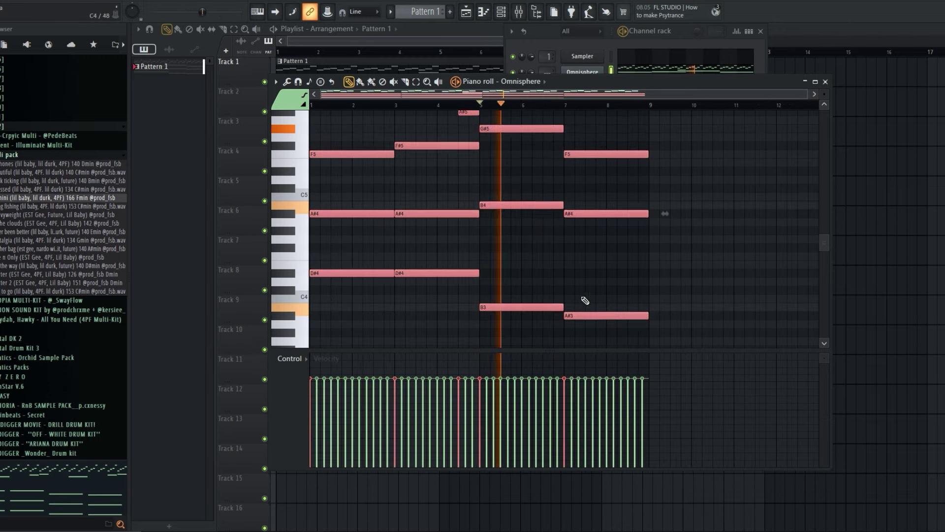
pyautogui.keyDown('ctrl'); pyautogui.click(587, 298); pyautogui.keyUp('ctrl')
pyautogui.scroll(3, 608, 278)
pyautogui.moveTo(680, 168); pyautogui.dragTo(320, 397)
pyautogui.keyDown('ctrl'); pyautogui.click(576, 260); pyautogui.keyUp('ctrl')
pyautogui.scroll(5, 577, 259)
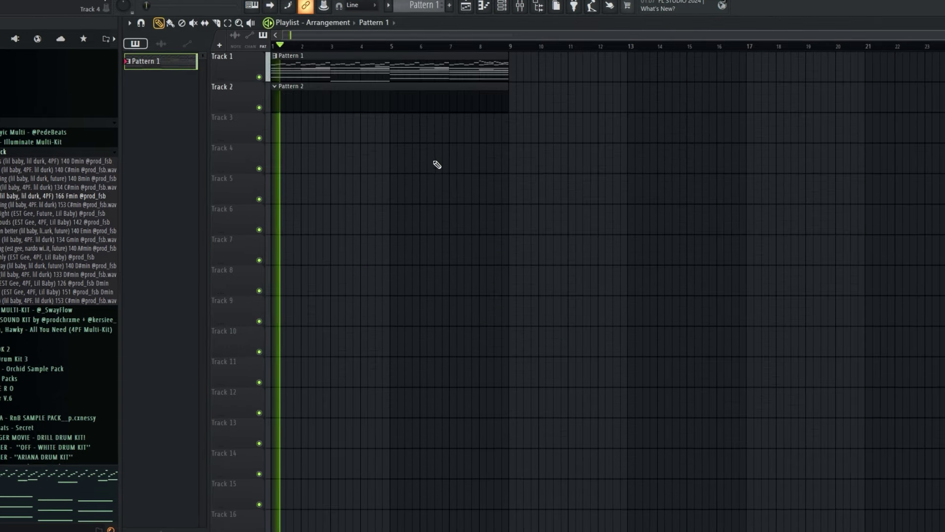
# Open Pattern 1 from its Playlist clip to check it and make Pattern 2 the active pattern.
pyautogui.click(424, 106)
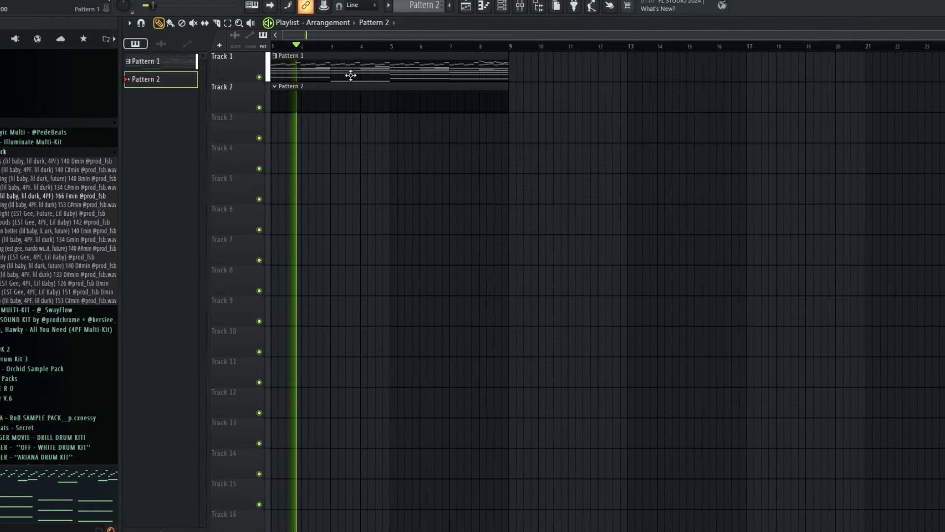
pyautogui.doubleClick(350, 75)
pyautogui.hscroll(-3, 439, 239)
pyautogui.rightClick(913, 296)
pyautogui.click(369, 110)
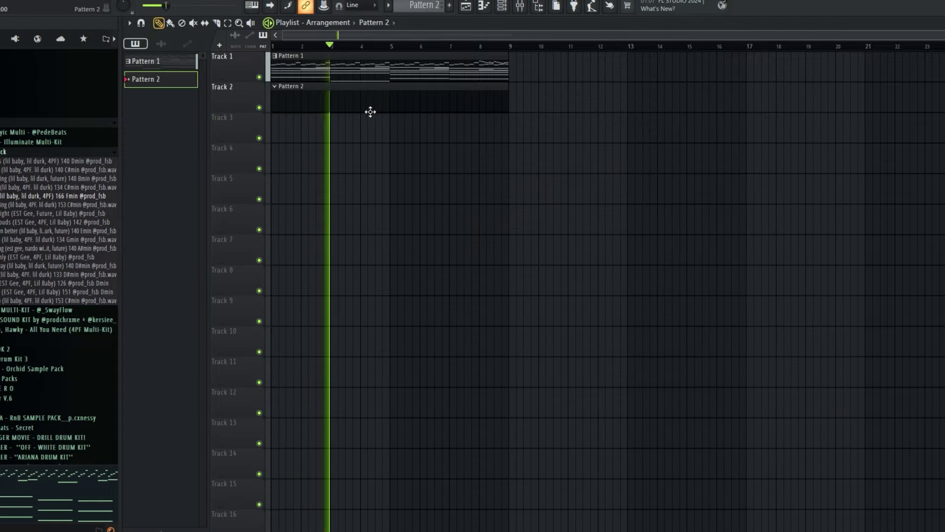
# Collapse the expanded MIDI pack folder in the browser and add an Analog Lab V channel to the channel rack.
pyautogui.click(23, 152)
pyautogui.click(23, 150)
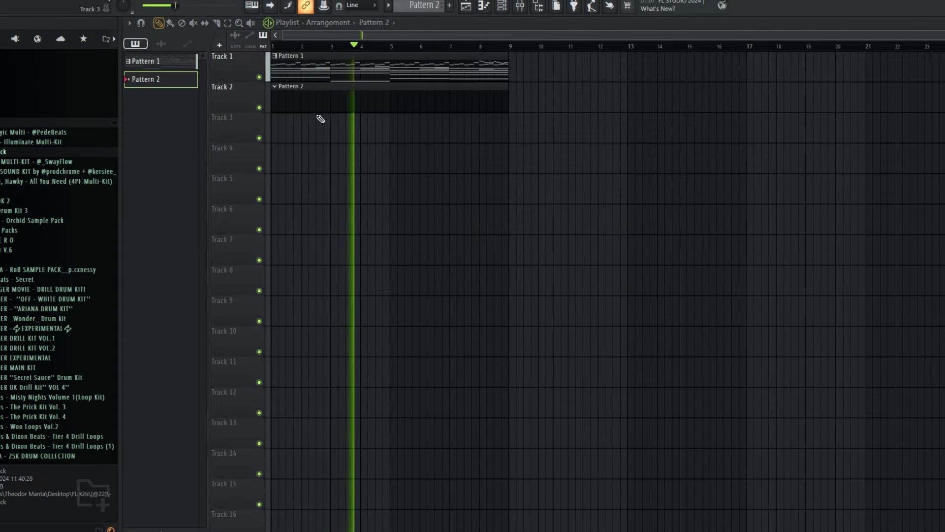
pyautogui.click(502, 5)
pyautogui.click(585, 92)
pyautogui.click(607, 159)
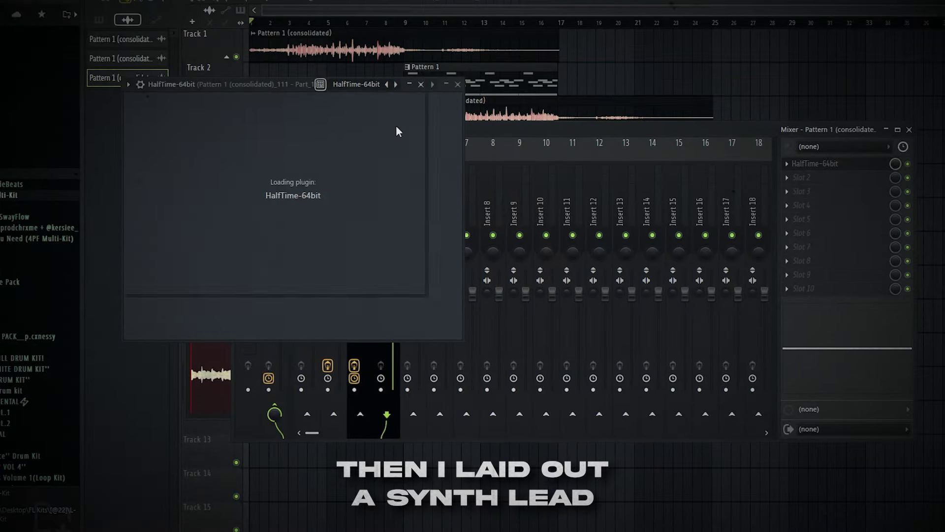
# Move the HalfTime window clear of the mixer channels and set its mode to 1.5x.
pyautogui.moveTo(274, 84); pyautogui.dragTo(635, 91)
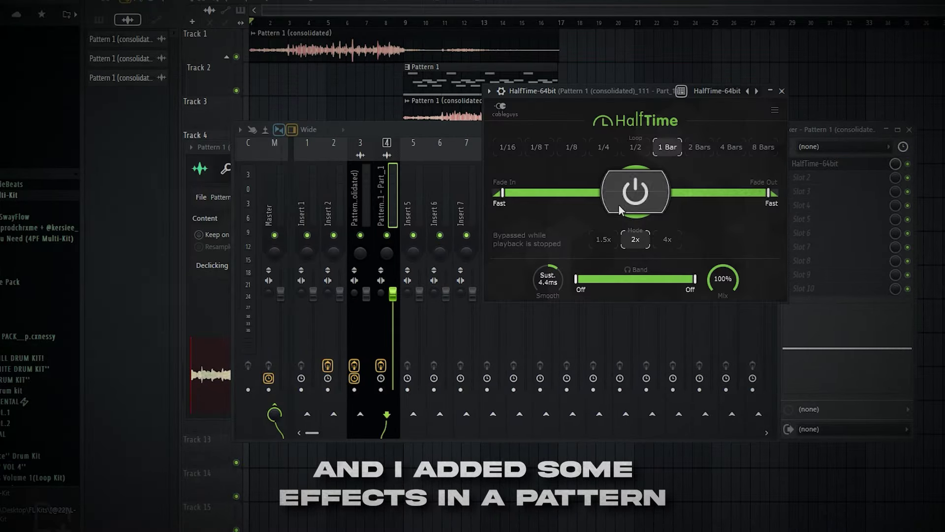
pyautogui.click(608, 240)
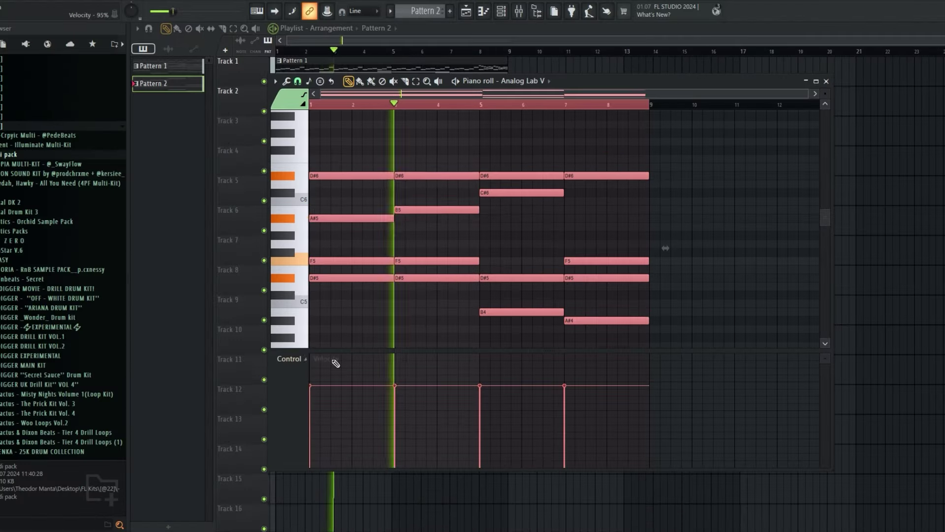
# Delete the D#5 notes at bars 5 and 7 of Pattern 2 and add a two-bar F5 at bar 5.
pyautogui.click(422, 323)
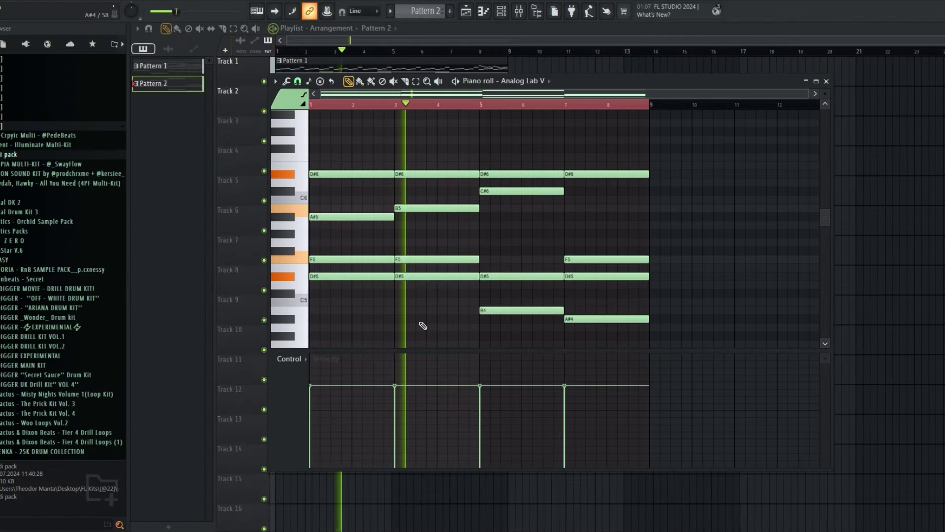
pyautogui.rightClick(584, 280)
pyautogui.rightClick(494, 277)
pyautogui.click(481, 259)
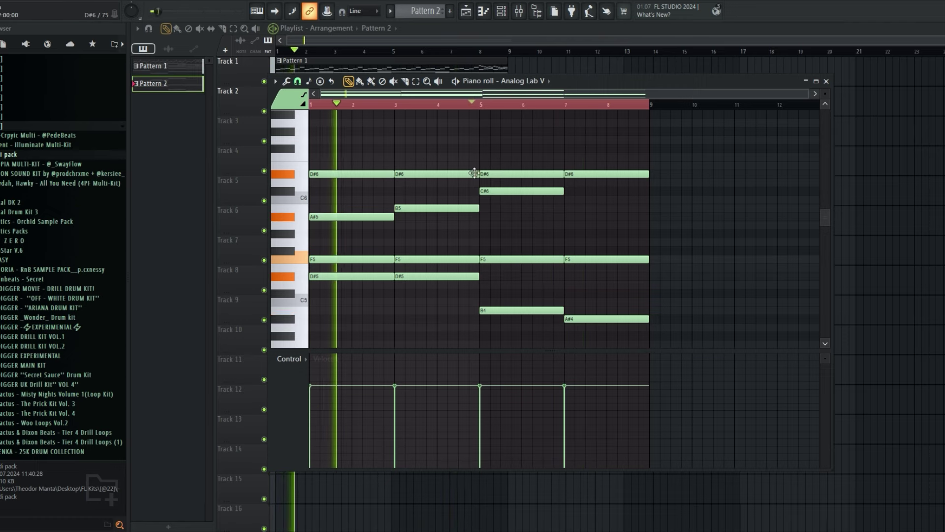
pyautogui.click(474, 104)
# Close the piano roll, solo Track 2 in the Playlist and play from bar 5.
pyautogui.press('F7')
pyautogui.rightClick(264, 111)
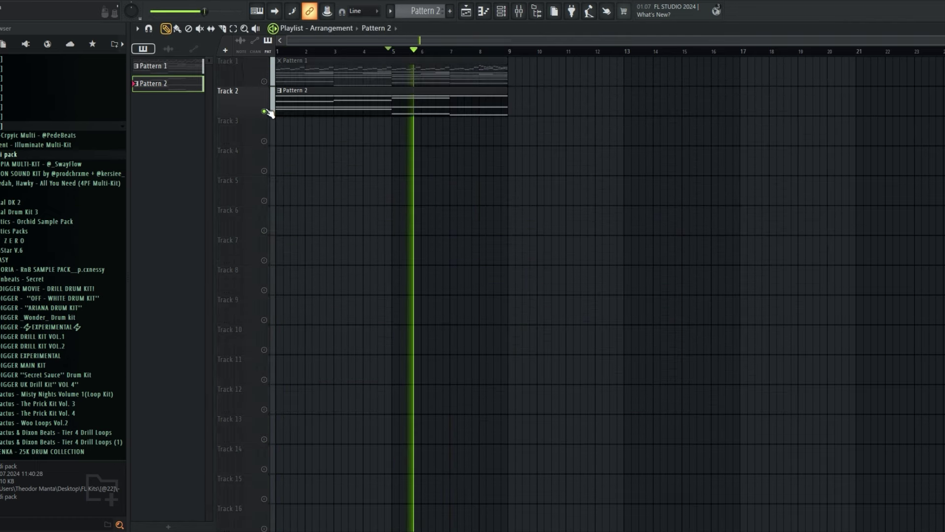
pyautogui.click(390, 51)
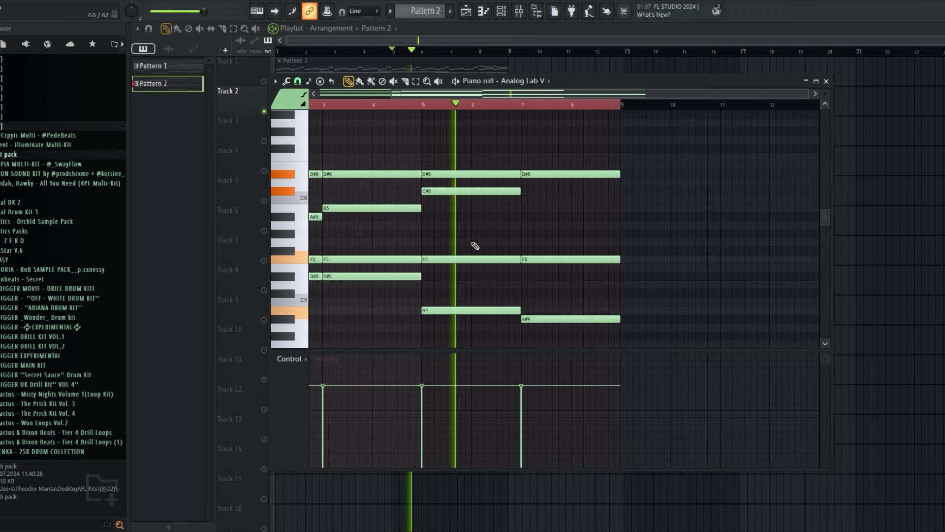
# Lower the bar 7 F5 to D#5, add a two-bar A#5 above it and play from the middle of bar 6.
pyautogui.moveTo(537, 262); pyautogui.dragTo(537, 279)
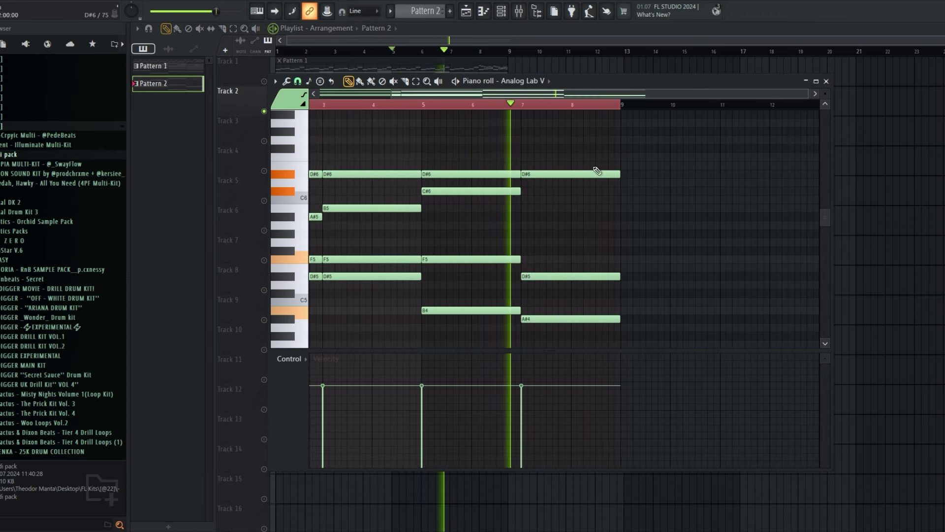
pyautogui.press('space')
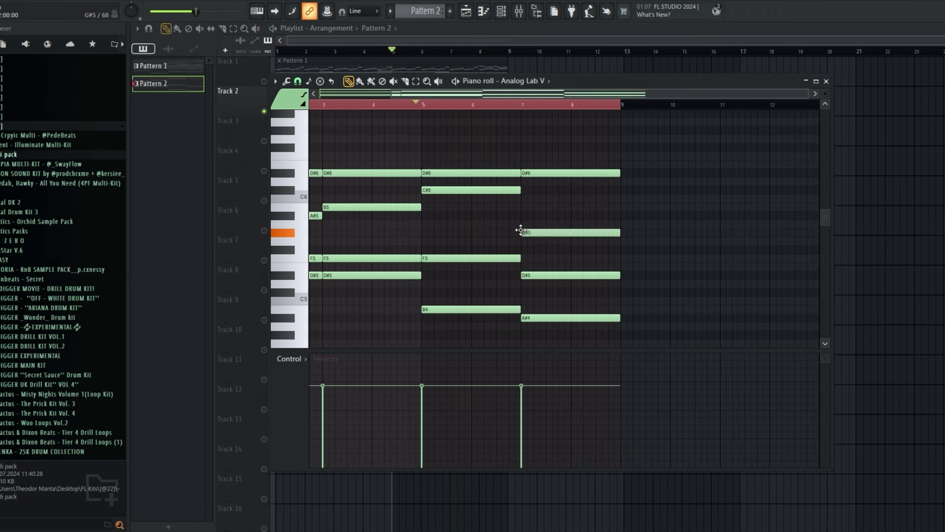
pyautogui.click(493, 105)
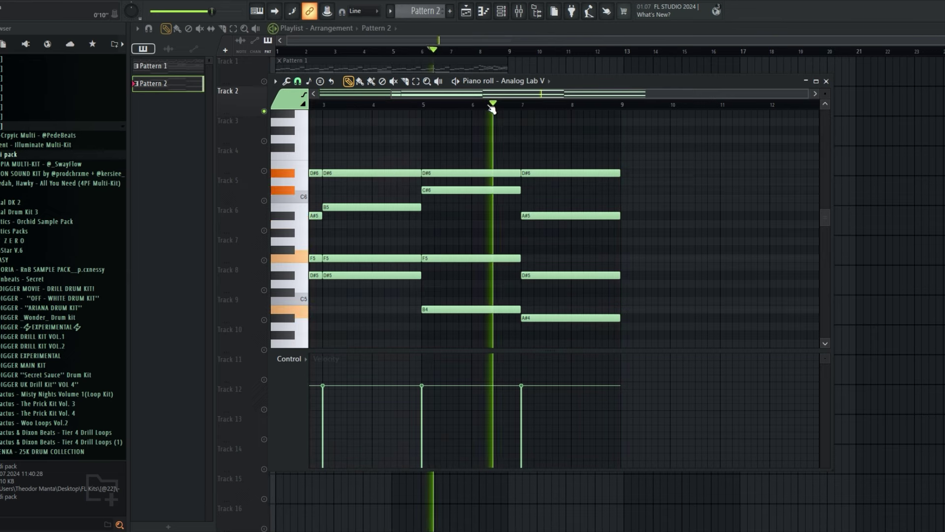
# Lower the C#6 of the bar 5 chord to B5 and replay the section from bar 5.
pyautogui.moveTo(640, 144); pyautogui.dragTo(405, 362)
pyautogui.keyDown('ctrl'); pyautogui.click(501, 210); pyautogui.keyUp('ctrl')
pyautogui.moveTo(615, 131); pyautogui.dragTo(394, 375)
pyautogui.rightClick(481, 208)
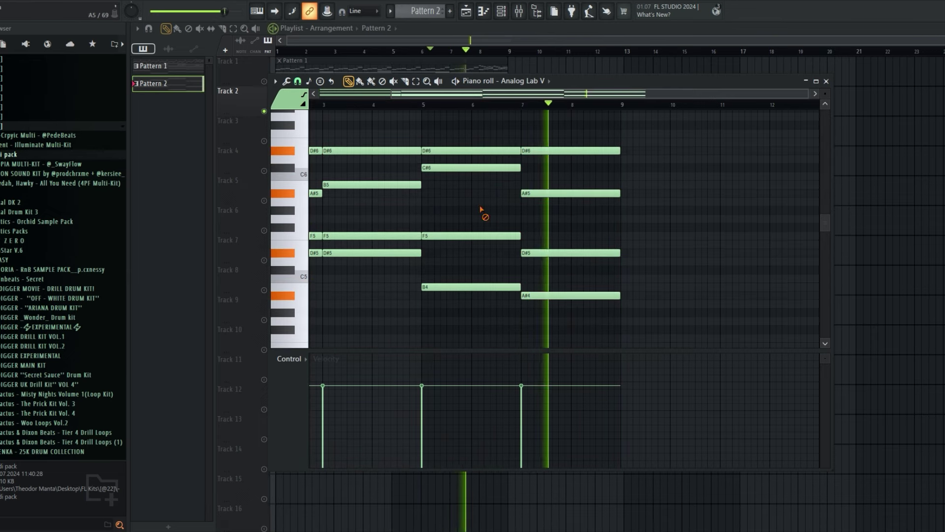
pyautogui.moveTo(435, 167); pyautogui.dragTo(434, 187)
pyautogui.press('space')
pyautogui.press('space')
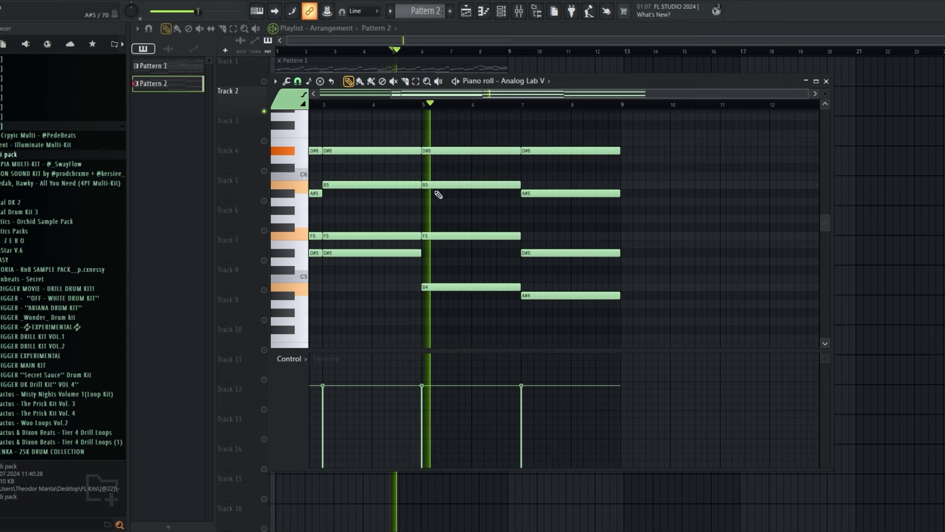
# Replace the F5 in the bar 5 chord with G#5.
pyautogui.moveTo(673, 121); pyautogui.dragTo(269, 333)
pyautogui.keyDown('ctrl'); pyautogui.click(419, 170); pyautogui.keyUp('ctrl')
pyautogui.press('space')
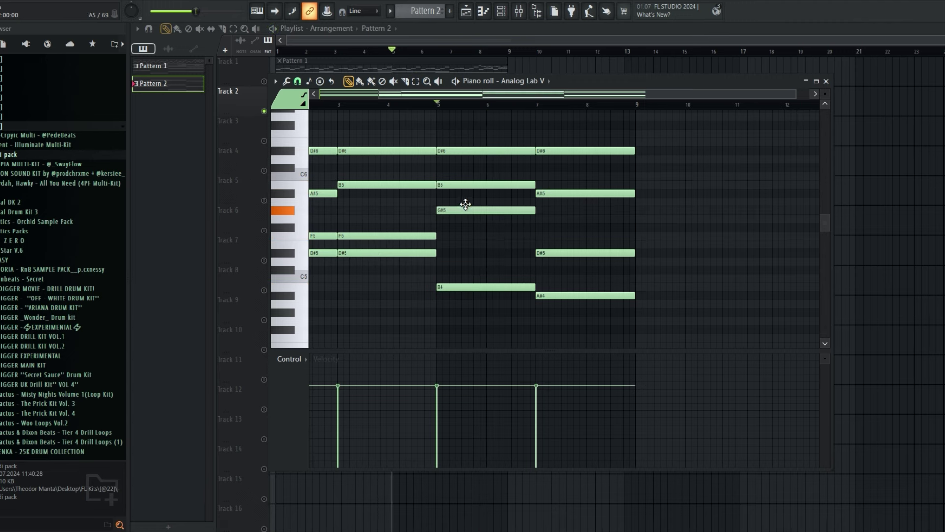
pyautogui.moveTo(489, 211)
pyautogui.mouseDown()
pyautogui.moveTo(491, 199)
pyautogui.moveTo(489, 224)
pyautogui.moveTo(489, 207)
pyautogui.mouseUp()
pyautogui.click(903, 242)
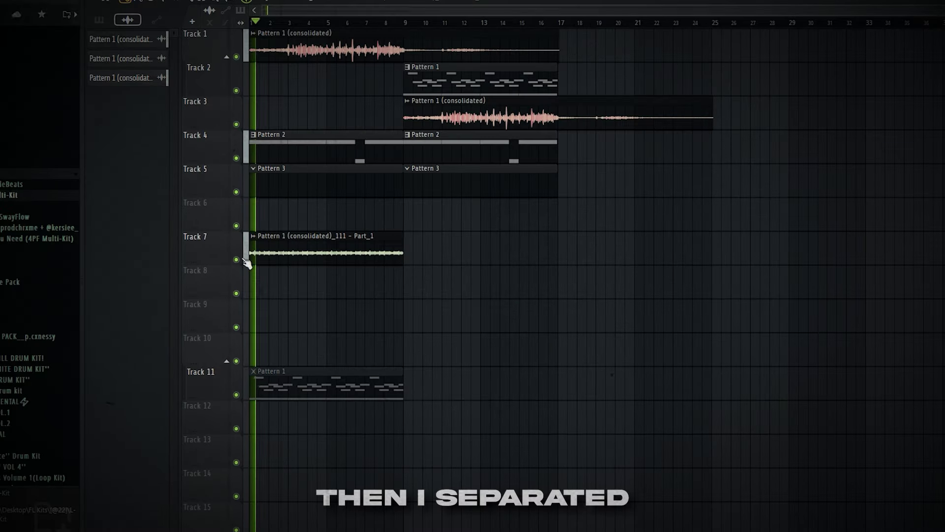
# Reverse the consolidated audio clip on Track 7 and move the clip up to Track 6.
pyautogui.doubleClick(262, 256)
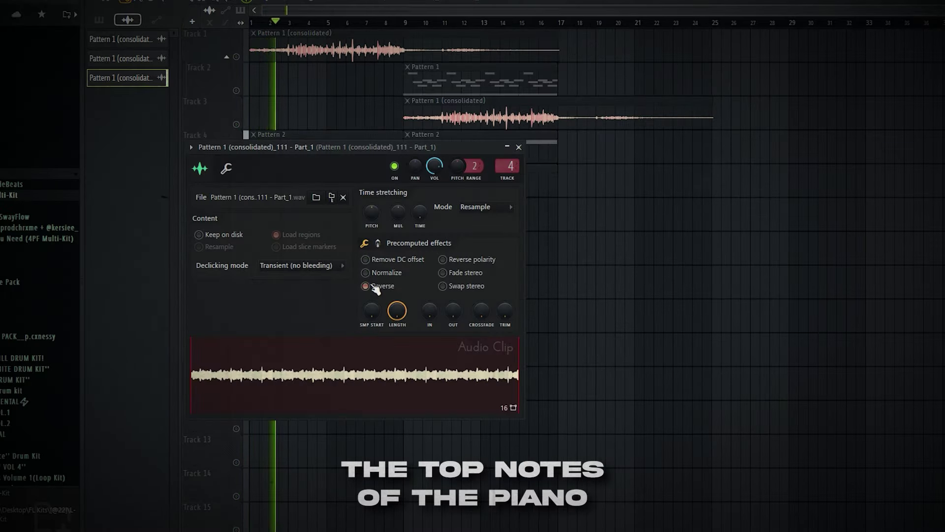
pyautogui.click(518, 147)
pyautogui.moveTo(493, 246); pyautogui.dragTo(276, 280)
pyautogui.moveTo(336, 235); pyautogui.dragTo(338, 200)
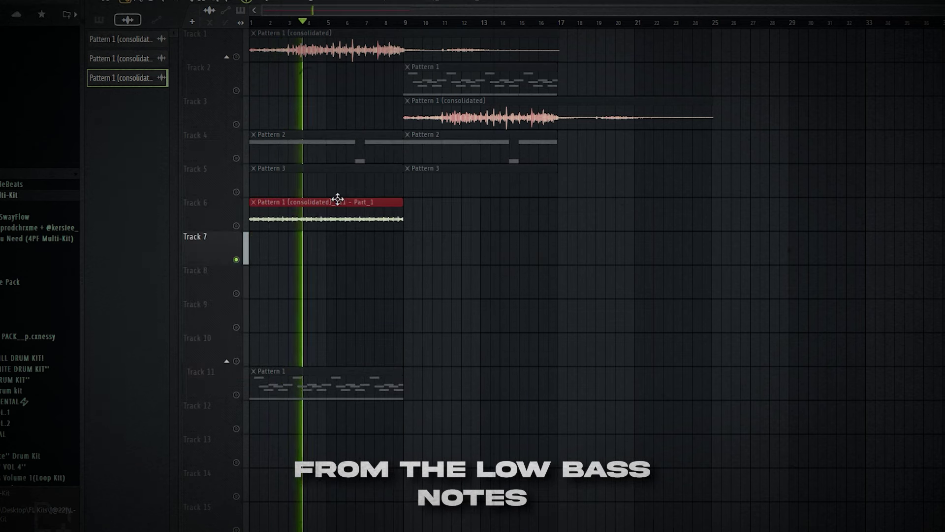
pyautogui.keyDown('ctrl'); pyautogui.click(402, 281); pyautogui.keyUp('ctrl')
pyautogui.doubleClick(291, 220)
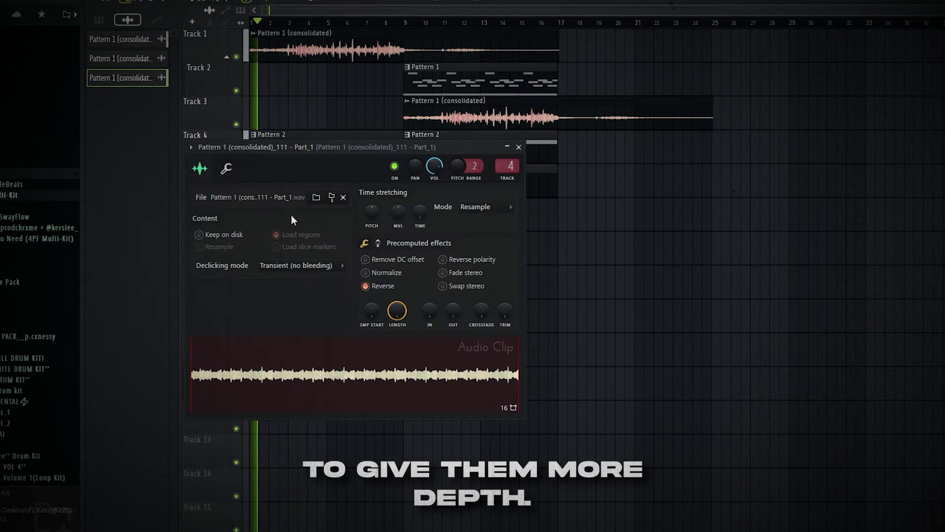
pyautogui.press('Escape')
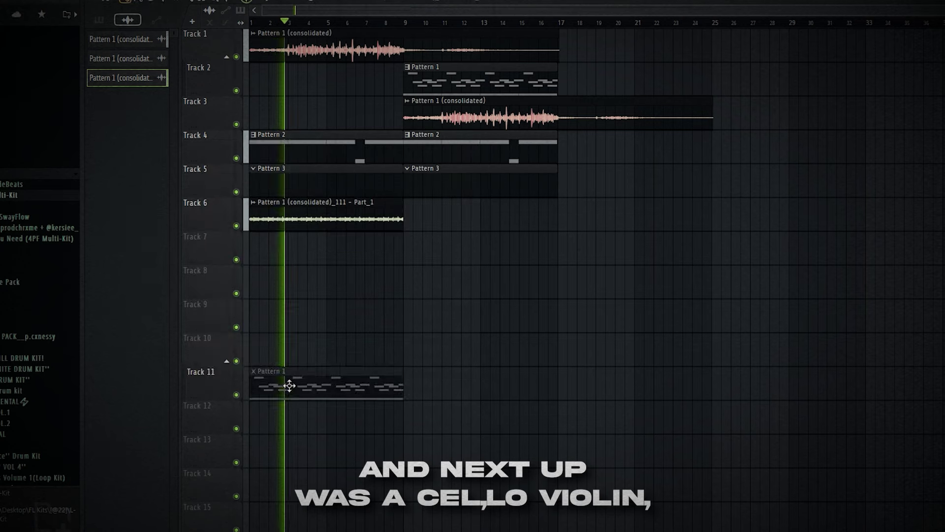
# Delete the muted Pattern 1 clip from Track 11, place a pattern clip at bar 1 of Track 7 and play.
pyautogui.click(294, 388)
pyautogui.rightClick(298, 389)
pyautogui.press('space')
pyautogui.click(279, 250)
pyautogui.press('space')
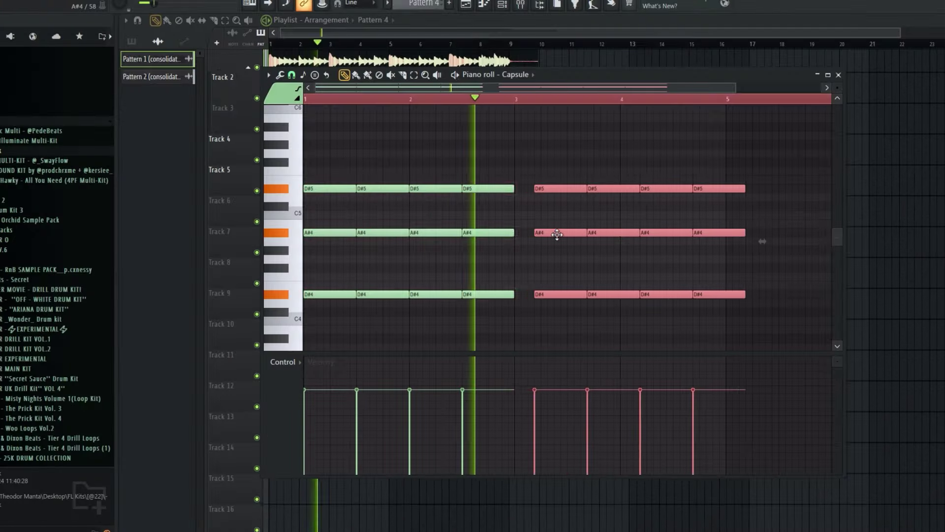
# Repeat the half-bar D#5, A#4 and D#4 Capsule chords in Pattern 4 until they fill eight bars.
pyautogui.moveTo(331, 224); pyautogui.dragTo(688, 236)
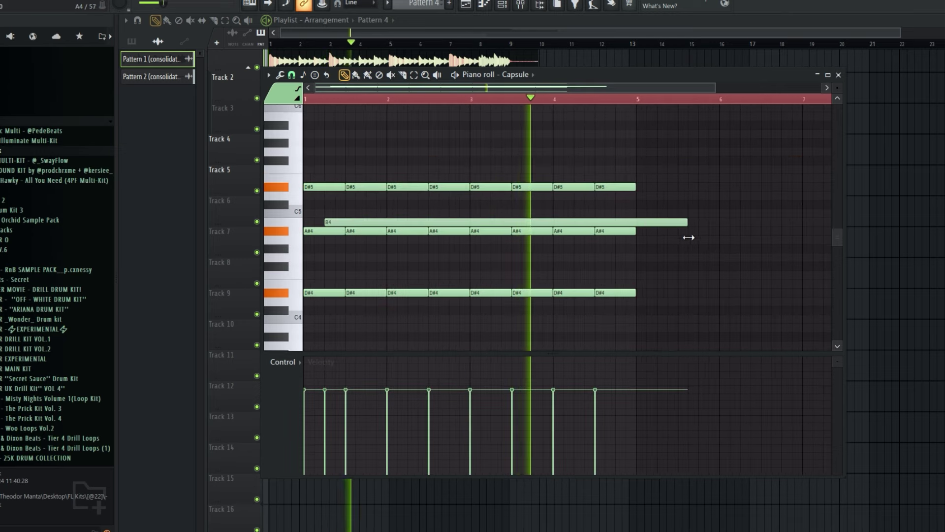
pyautogui.hotkey('ctrl', 'z')
pyautogui.moveTo(311, 231)
pyautogui.mouseDown()
pyautogui.moveTo(694, 230)
pyautogui.moveTo(643, 232)
pyautogui.mouseUp()
pyautogui.scroll(-3, 719, 238)
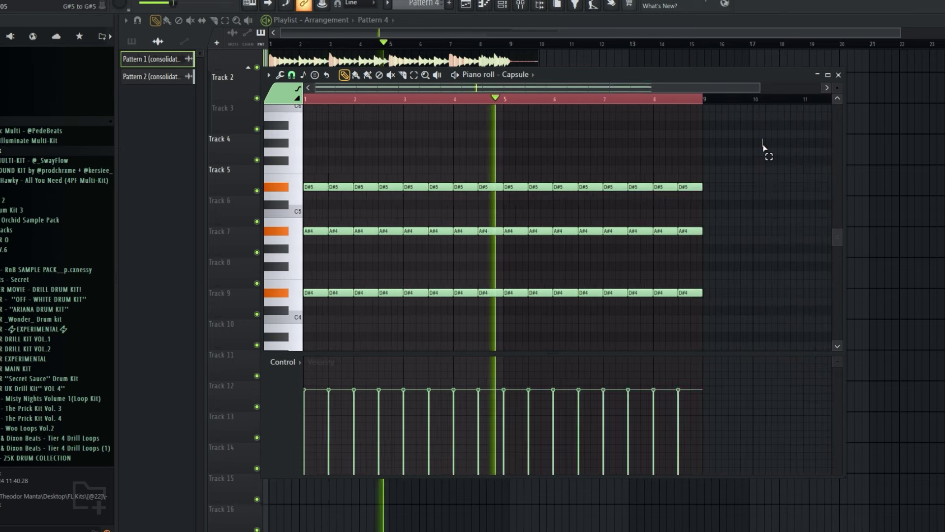
# Lower the velocity of all the Capsule chord notes in Pattern 4 together and close the piano roll.
pyautogui.moveTo(768, 154); pyautogui.dragTo(315, 315)
pyautogui.scroll(-3, 438, 318)
pyautogui.click(504, 6)
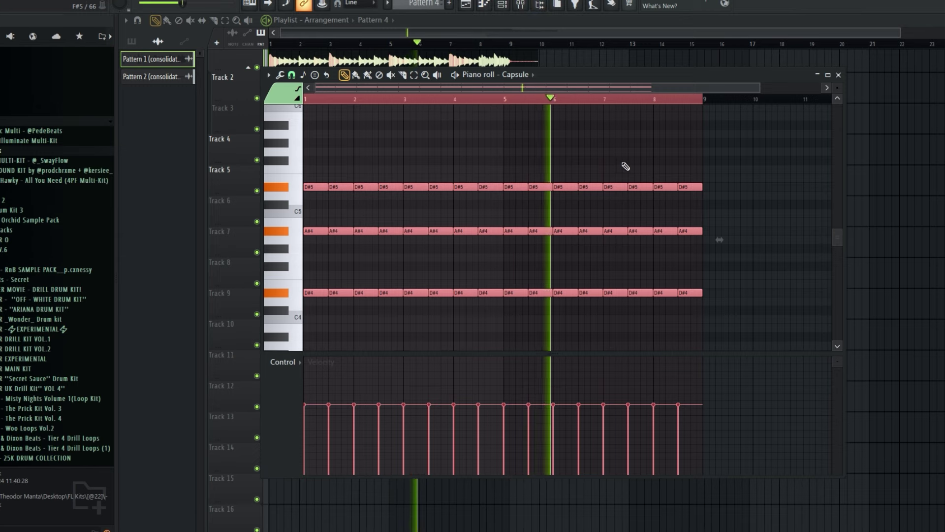
pyautogui.keyDown('ctrl'); pyautogui.click(624, 165); pyautogui.keyUp('ctrl')
pyautogui.click(839, 75)
# Open the Omnisphere part of Pattern 3 and review it in the channel rack.
pyautogui.scroll(-1, 942, 182)
pyautogui.doubleClick(391, 142)
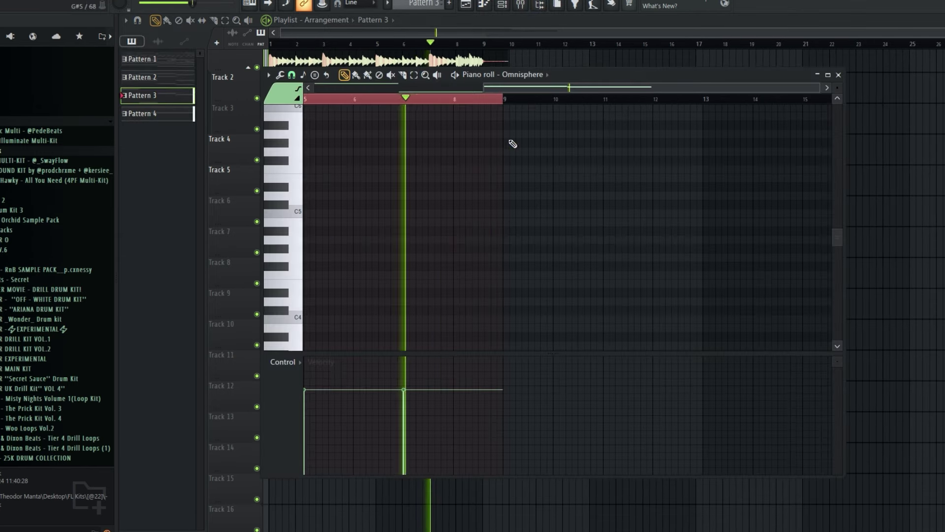
pyautogui.click(484, 5)
pyautogui.click(485, 5)
pyautogui.click(503, 6)
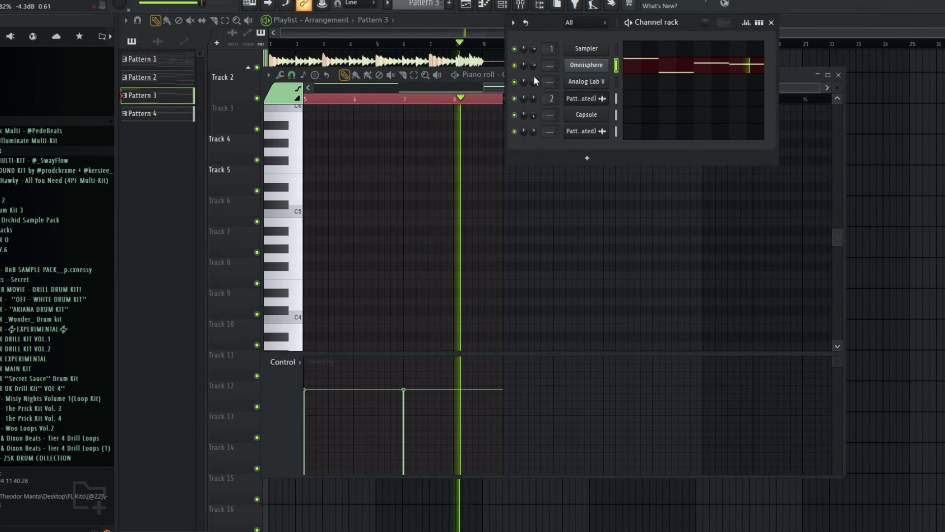
pyautogui.rightClick(856, 143)
# Inspect the channel settings of the consolidated audio clips and close the open settings and piano roll windows.
pyautogui.doubleClick(443, 90)
pyautogui.rightClick(568, 163)
pyautogui.doubleClick(405, 63)
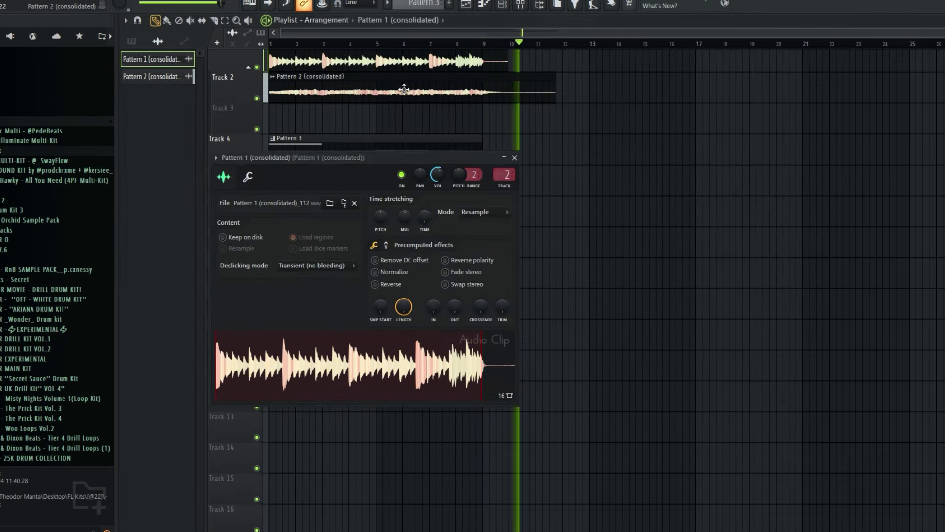
pyautogui.click(514, 157)
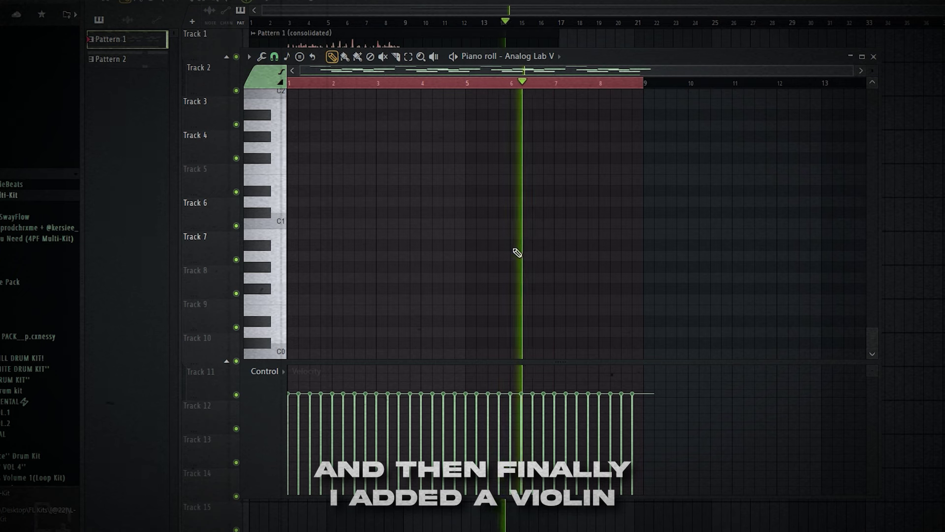
pyautogui.click(874, 57)
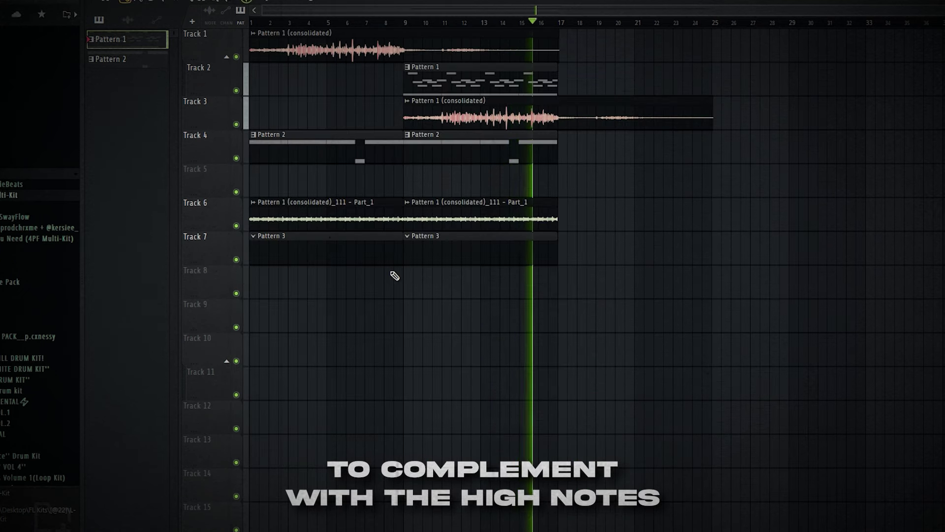